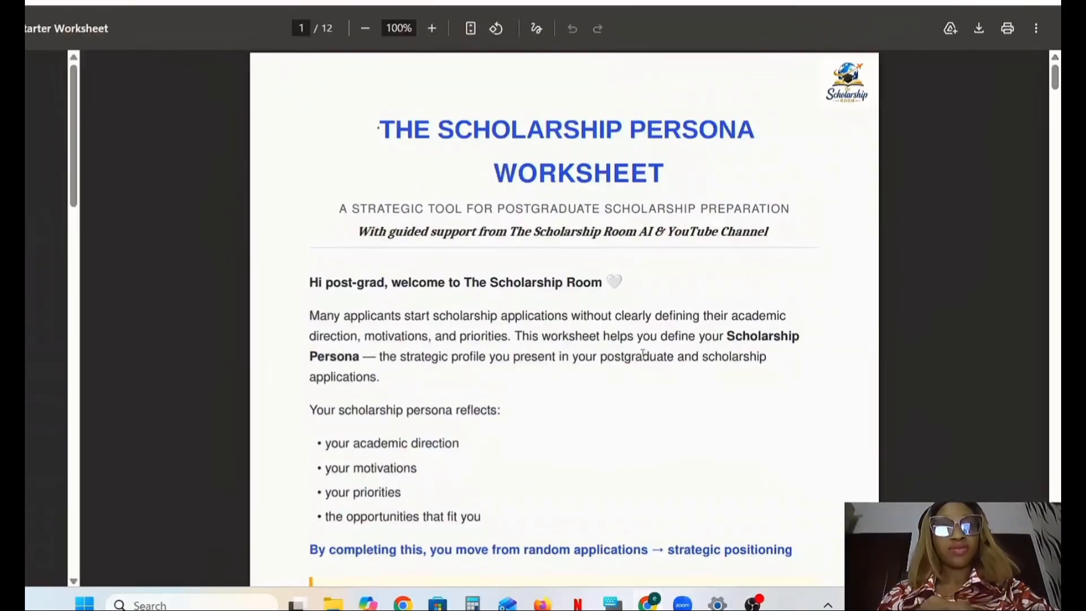
Step: Review the worksheet's introduction and the completed answers in Steps 1 to 3 on background, career direction and impact orientation
{"action": "scroll", "coordinate": [643, 354], "scroll_direction": "down", "scroll_amount": 4}
{"action": "scroll", "coordinate": [643, 354], "scroll_direction": "down", "scroll_amount": 1}
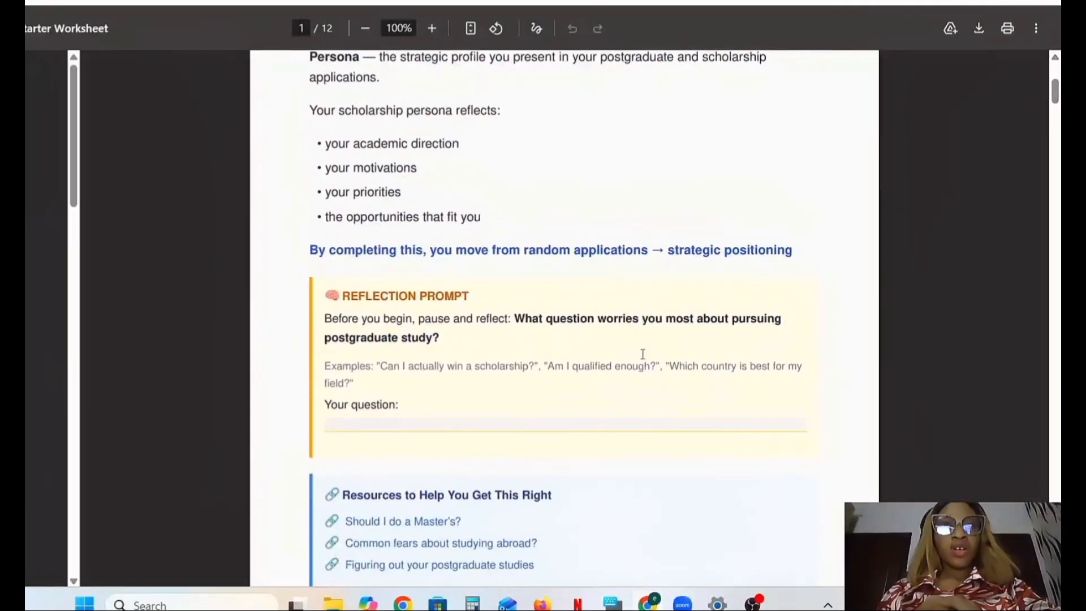
{"action": "scroll", "coordinate": [643, 354], "scroll_direction": "down", "scroll_amount": 8}
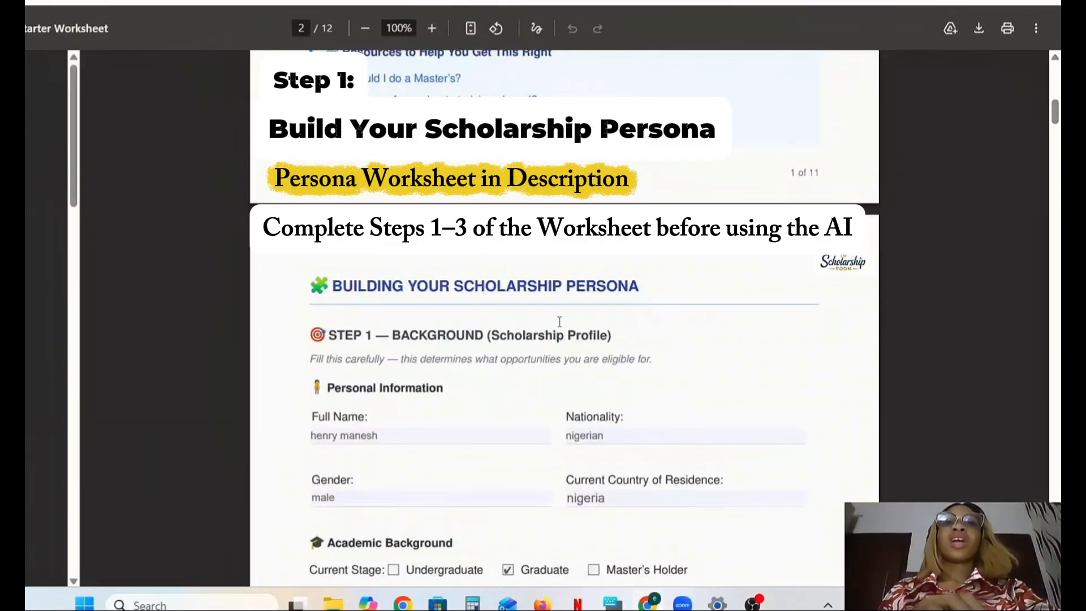
{"action": "scroll", "coordinate": [559, 321], "scroll_direction": "down", "scroll_amount": 1}
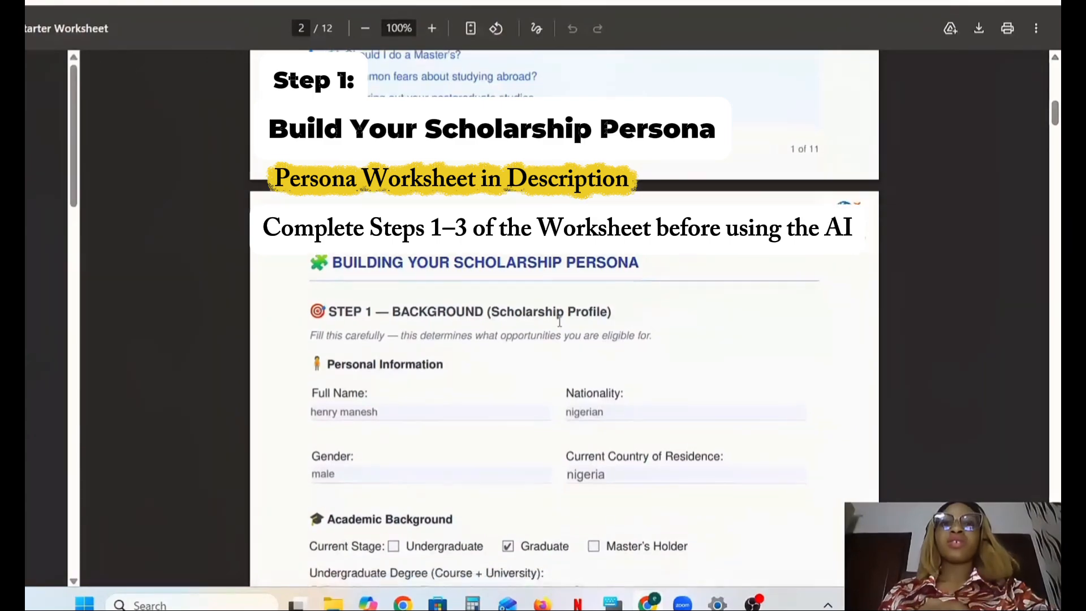
{"action": "scroll", "coordinate": [560, 321], "scroll_direction": "down", "scroll_amount": 1}
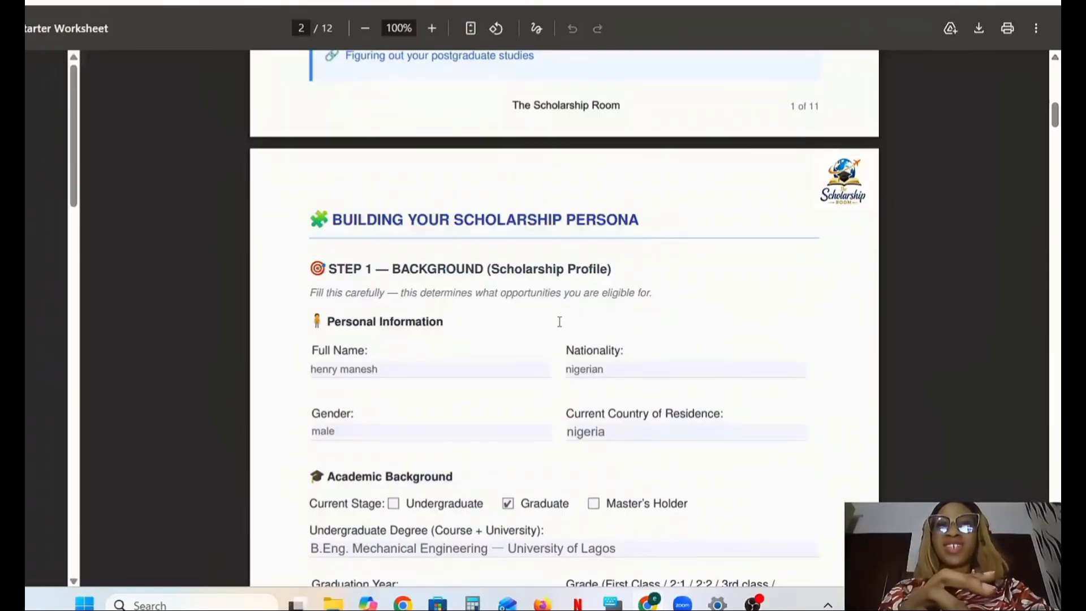
{"action": "scroll", "coordinate": [560, 321], "scroll_direction": "down", "scroll_amount": 4}
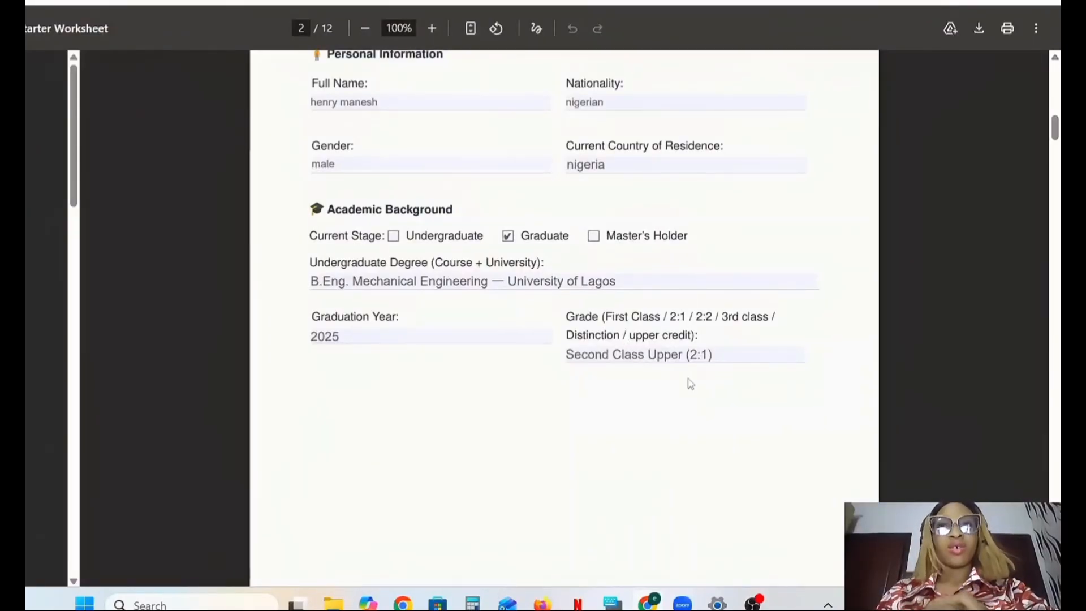
{"action": "scroll", "coordinate": [691, 384], "scroll_direction": "up", "scroll_amount": 1}
{"action": "scroll", "coordinate": [668, 201], "scroll_direction": "up", "scroll_amount": 5}
{"action": "scroll", "coordinate": [667, 201], "scroll_direction": "down", "scroll_amount": 15}
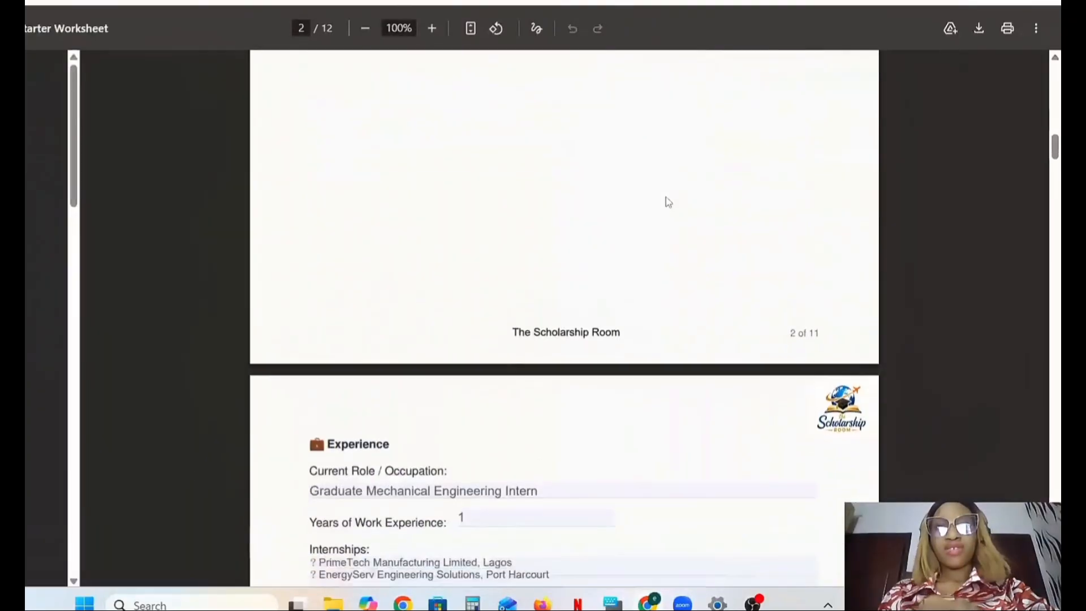
{"action": "scroll", "coordinate": [668, 201], "scroll_direction": "down", "scroll_amount": 15}
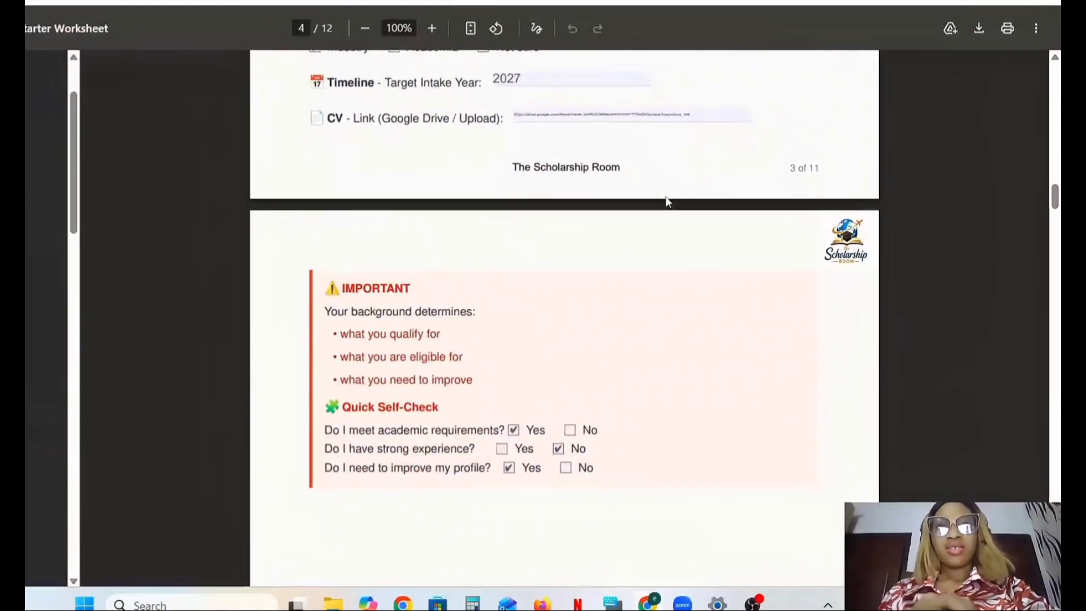
{"action": "scroll", "coordinate": [668, 202], "scroll_direction": "down", "scroll_amount": 10}
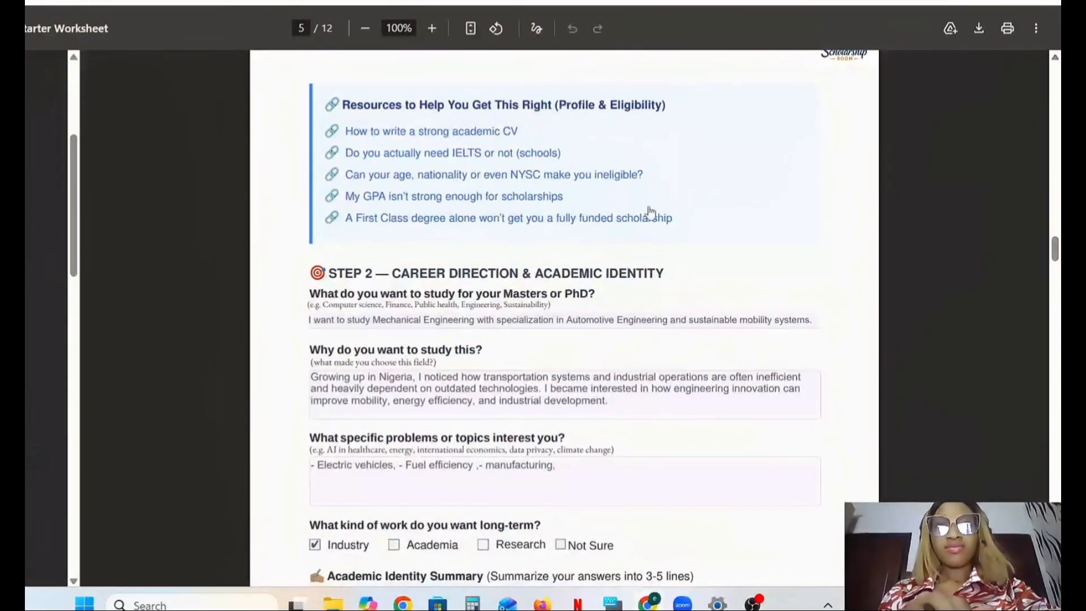
{"action": "scroll", "coordinate": [563, 312], "scroll_direction": "down", "scroll_amount": 1}
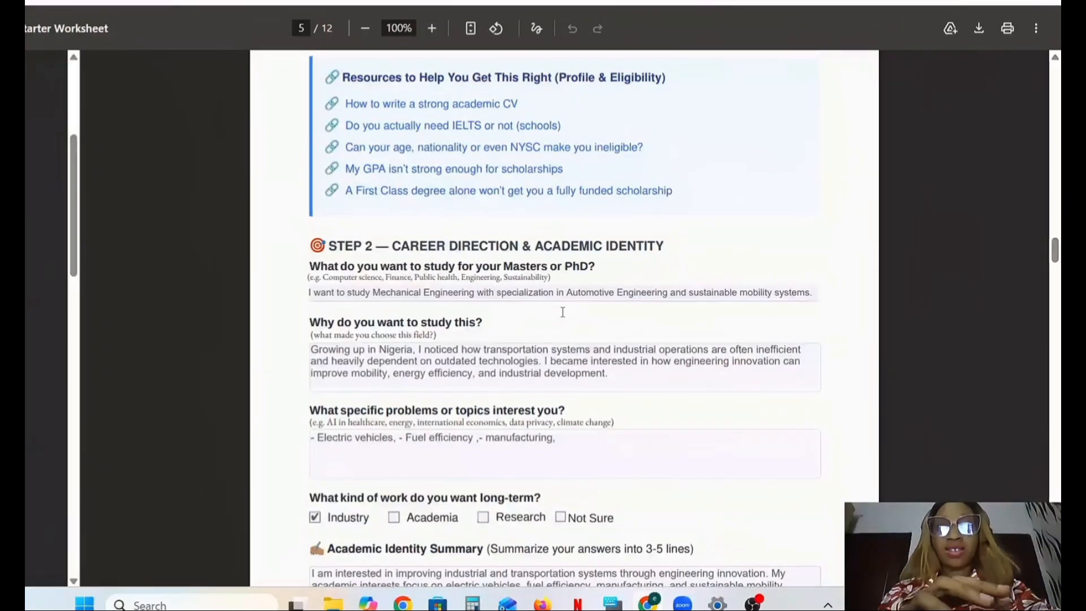
{"action": "scroll", "coordinate": [479, 494], "scroll_direction": "down", "scroll_amount": 15}
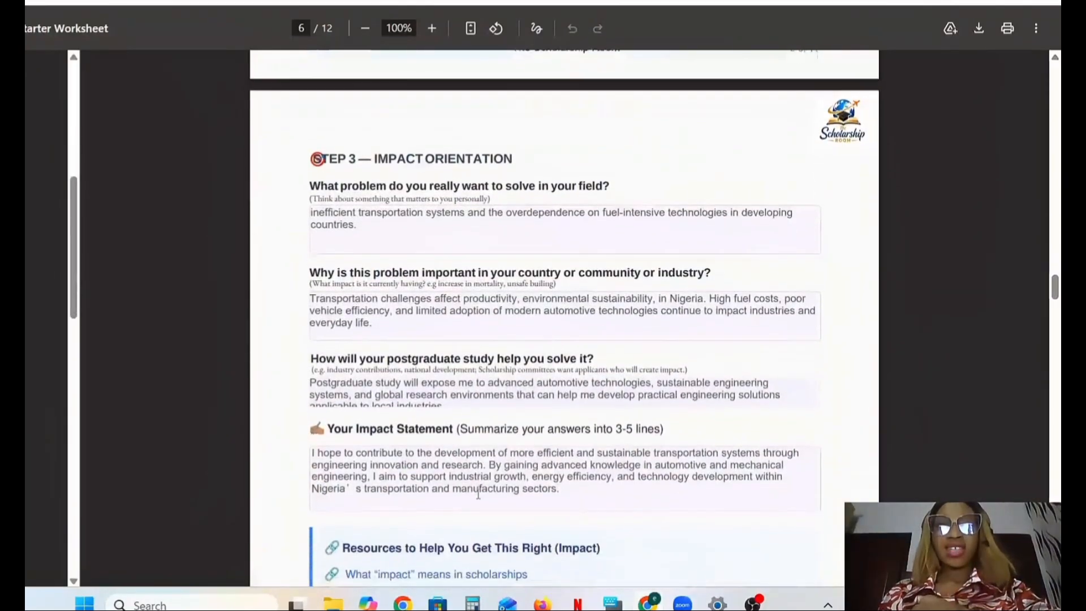
{"action": "left_click", "coordinate": [479, 224]}
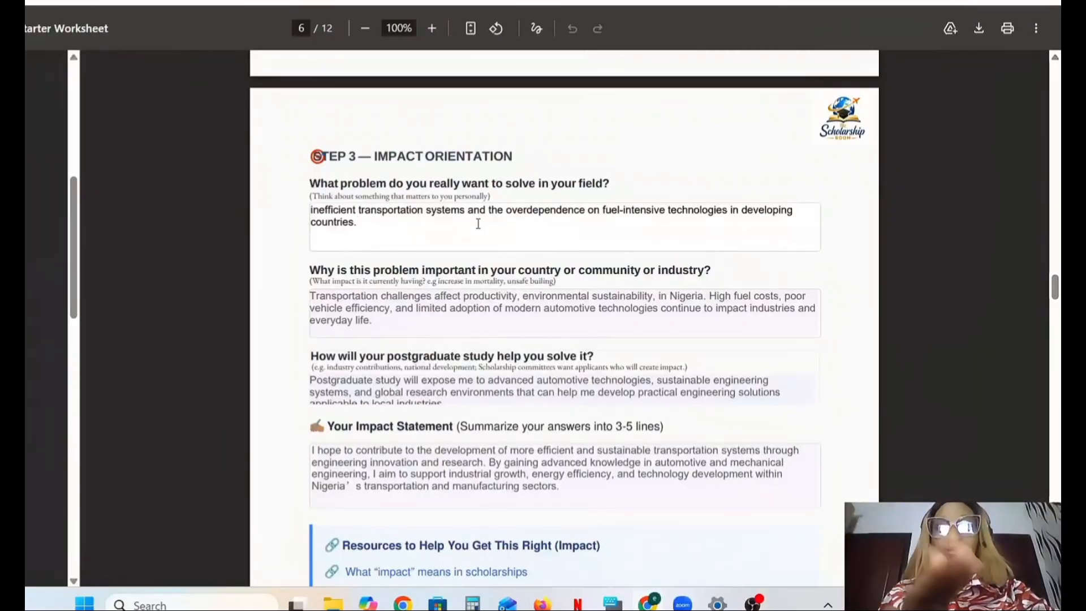
Step: Review the worksheet's Steps 4 to 6 covering motivation, target intake, priority ranking and funding, country, course and university preferences
{"action": "scroll", "coordinate": [516, 395], "scroll_direction": "down", "scroll_amount": 9}
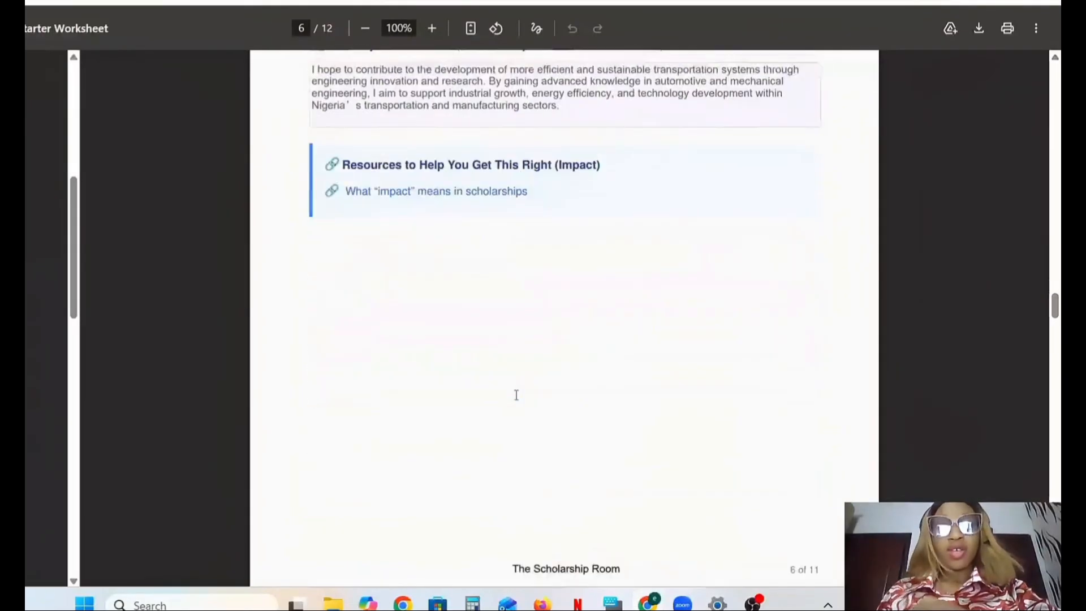
{"action": "scroll", "coordinate": [516, 395], "scroll_direction": "down", "scroll_amount": 8}
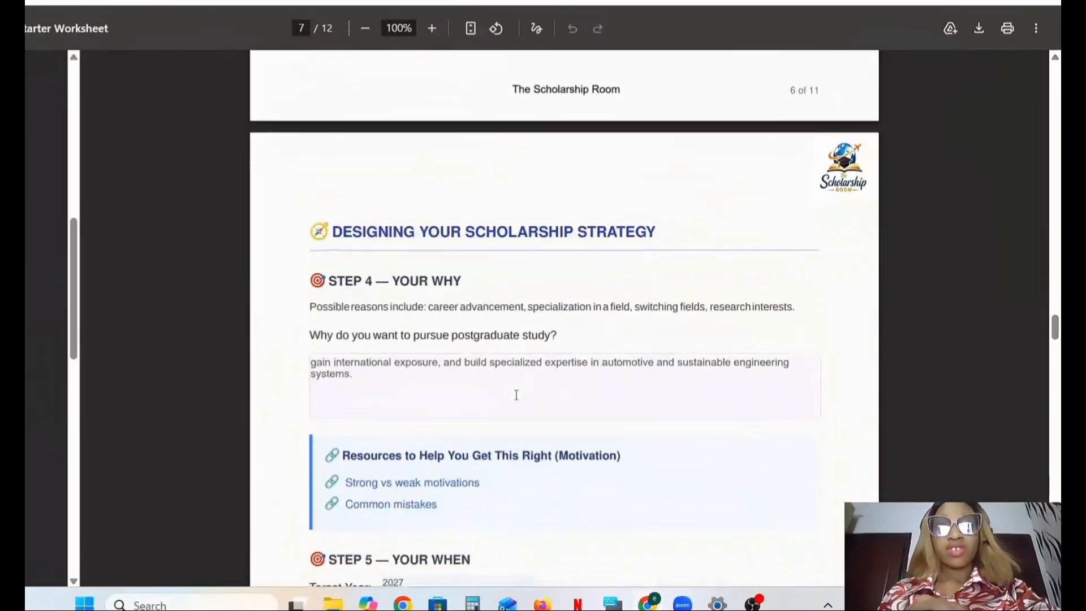
{"action": "scroll", "coordinate": [516, 395], "scroll_direction": "down", "scroll_amount": 5}
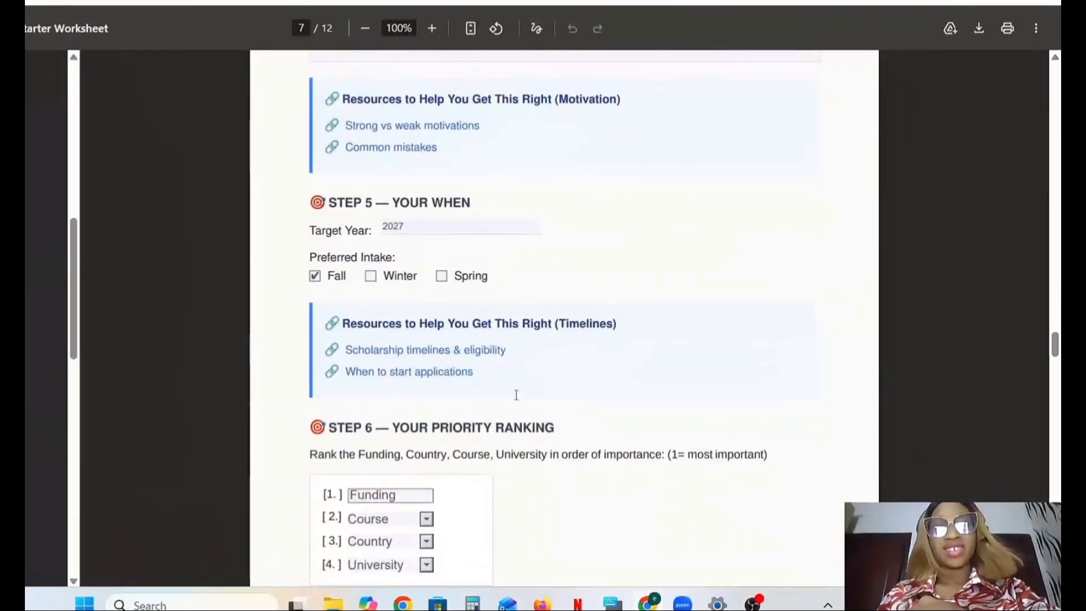
{"action": "scroll", "coordinate": [516, 394], "scroll_direction": "up", "scroll_amount": 3}
{"action": "scroll", "coordinate": [516, 395], "scroll_direction": "down", "scroll_amount": 1}
{"action": "scroll", "coordinate": [516, 395], "scroll_direction": "up", "scroll_amount": 2}
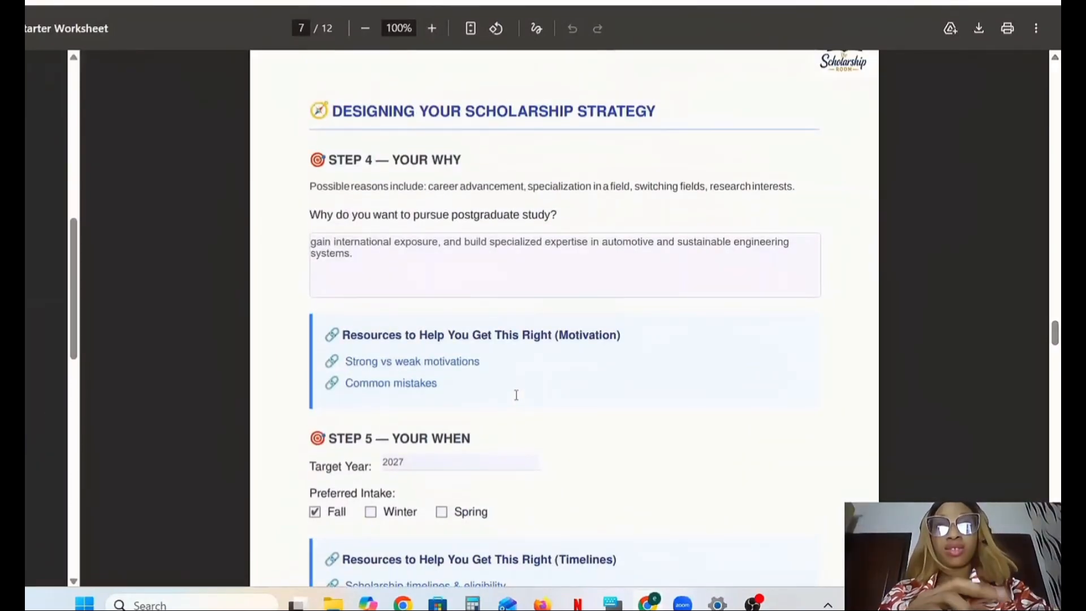
{"action": "scroll", "coordinate": [516, 395], "scroll_direction": "down", "scroll_amount": 1}
{"action": "scroll", "coordinate": [516, 395], "scroll_direction": "down", "scroll_amount": 2}
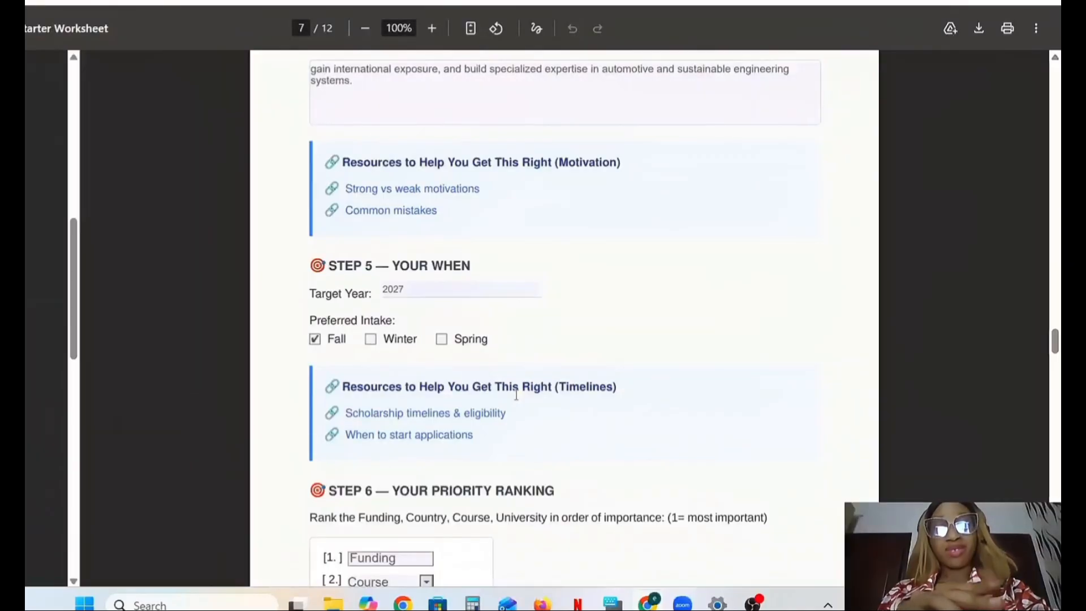
{"action": "scroll", "coordinate": [516, 395], "scroll_direction": "down", "scroll_amount": 7}
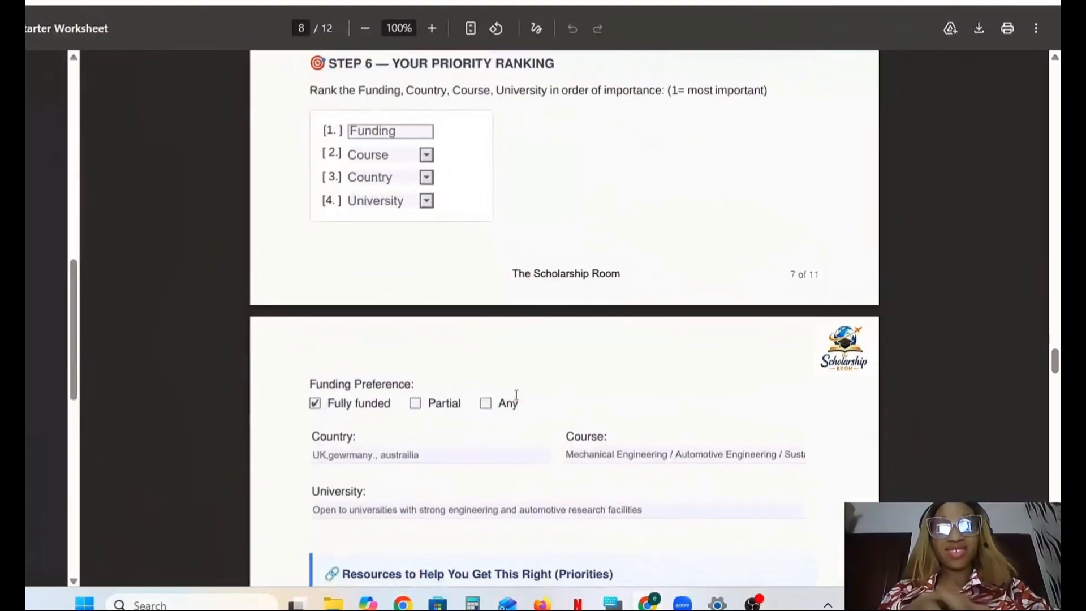
{"action": "scroll", "coordinate": [516, 395], "scroll_direction": "down", "scroll_amount": 4}
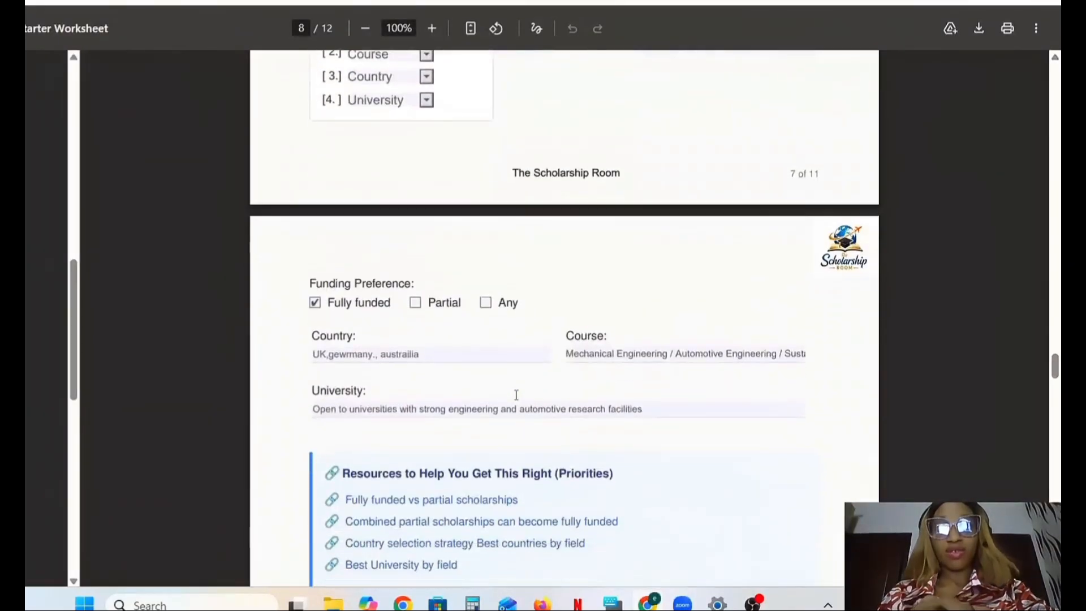
{"action": "scroll", "coordinate": [516, 395], "scroll_direction": "down", "scroll_amount": 2}
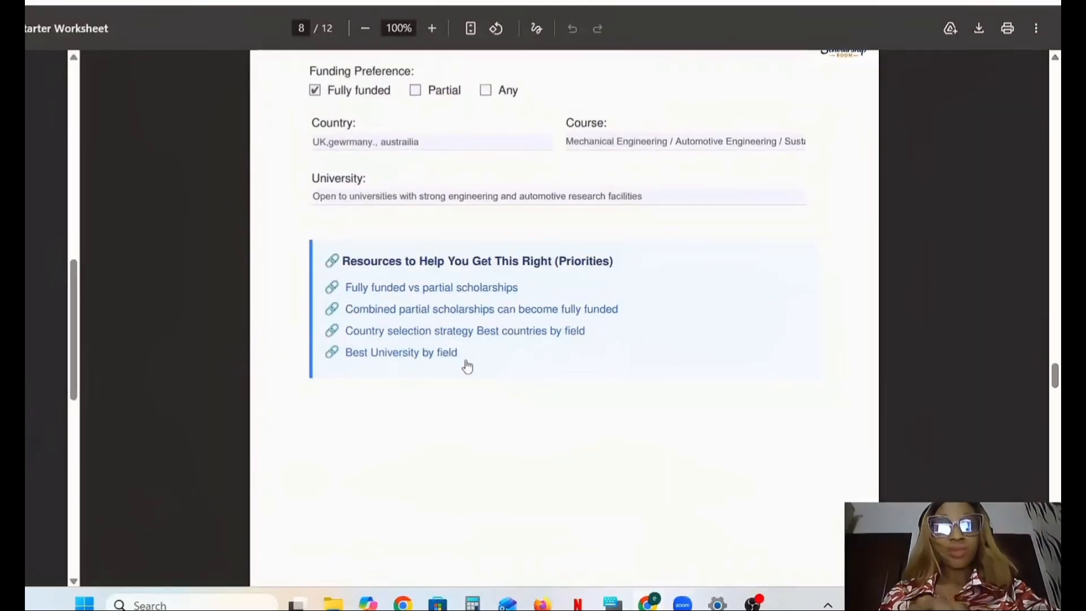
{"action": "scroll", "coordinate": [467, 366], "scroll_direction": "up", "scroll_amount": 7}
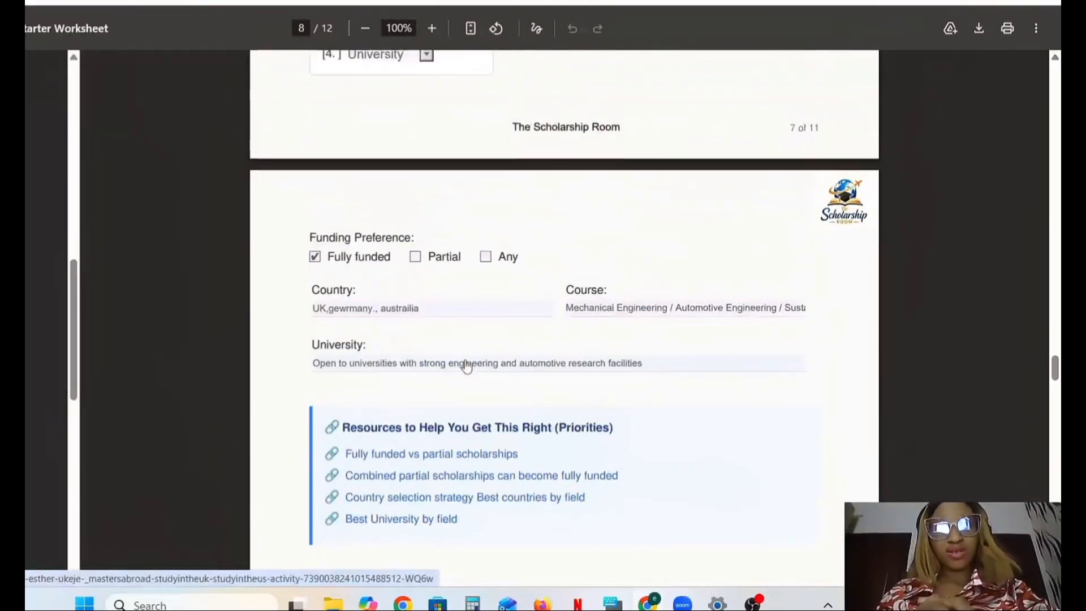
{"action": "scroll", "coordinate": [467, 367], "scroll_direction": "down", "scroll_amount": 4}
{"action": "scroll", "coordinate": [467, 367], "scroll_direction": "down", "scroll_amount": 1}
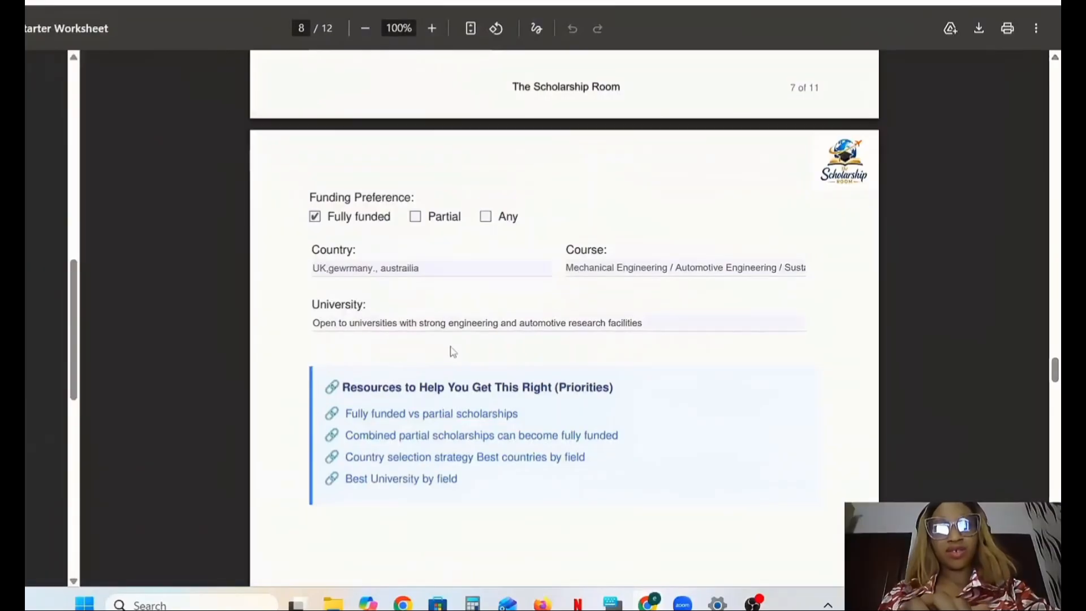
Step: Open The Scholarship Room AI from the link in Step 8 of the worksheet
{"action": "scroll", "coordinate": [450, 352], "scroll_direction": "down", "scroll_amount": 6}
{"action": "scroll", "coordinate": [452, 352], "scroll_direction": "down", "scroll_amount": 12}
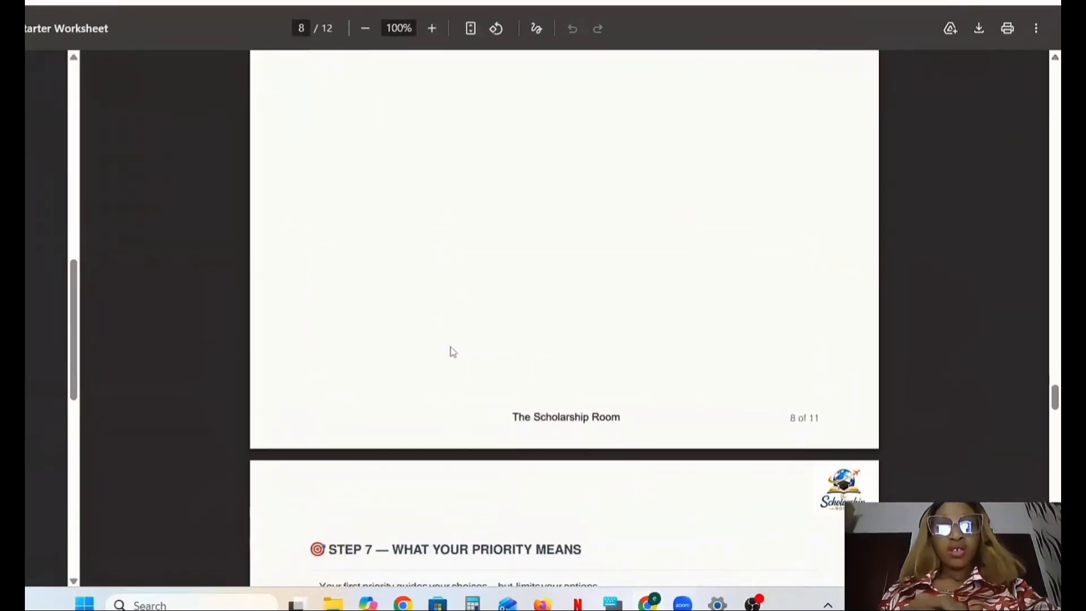
{"action": "scroll", "coordinate": [453, 352], "scroll_direction": "down", "scroll_amount": 2}
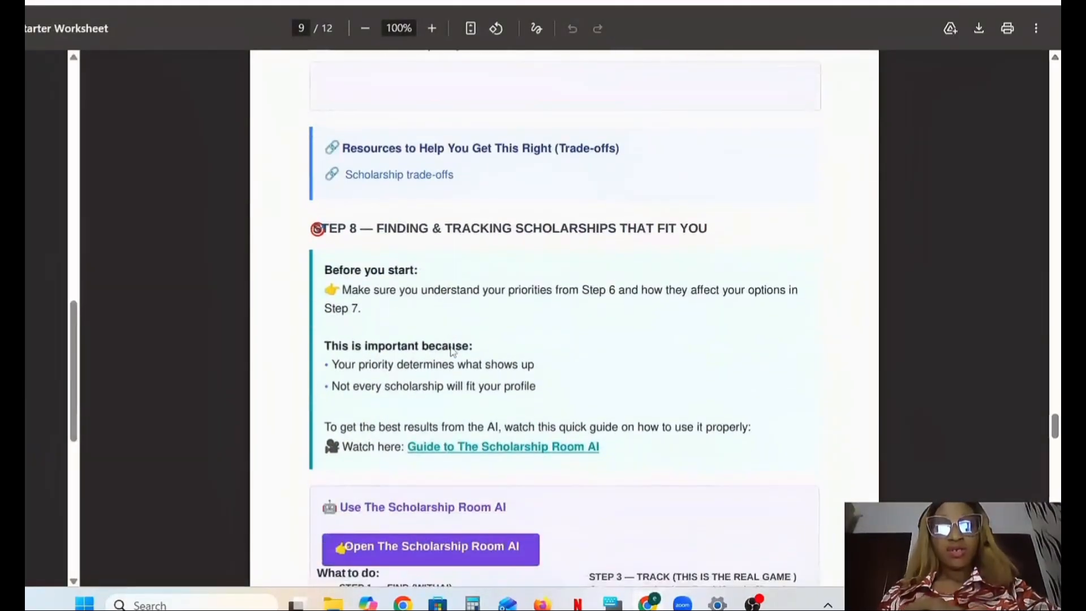
{"action": "scroll", "coordinate": [452, 352], "scroll_direction": "down", "scroll_amount": 2}
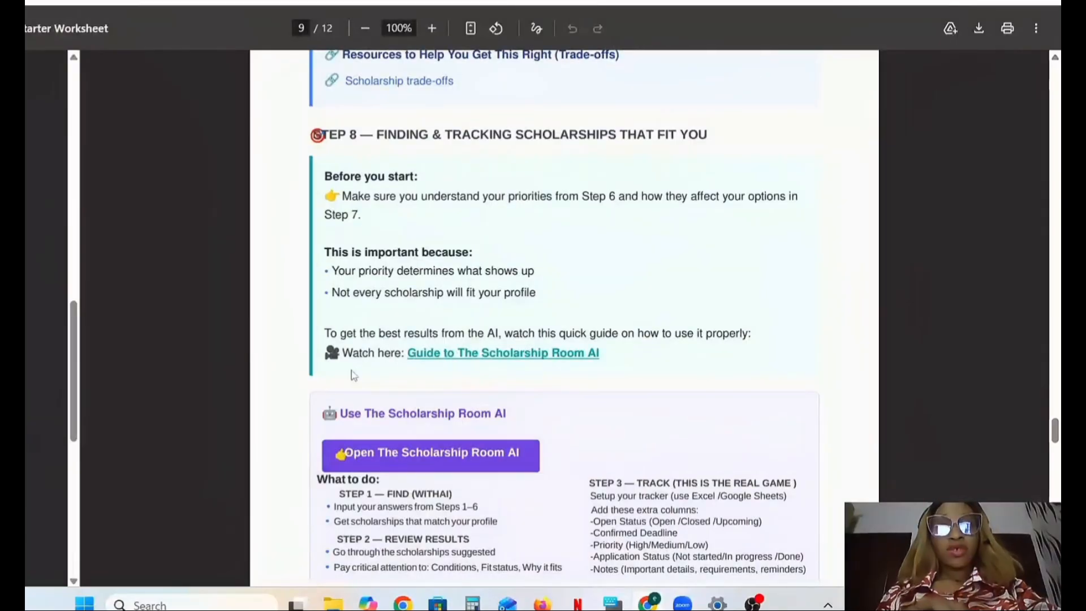
{"action": "scroll", "coordinate": [352, 372], "scroll_direction": "down", "scroll_amount": 1}
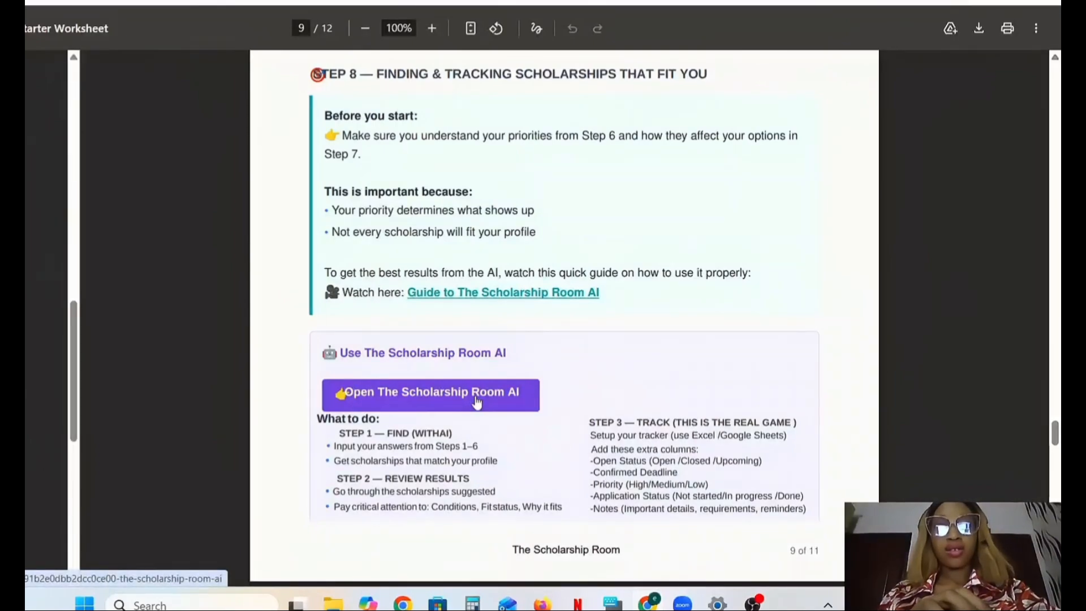
{"action": "left_click", "coordinate": [476, 402]}
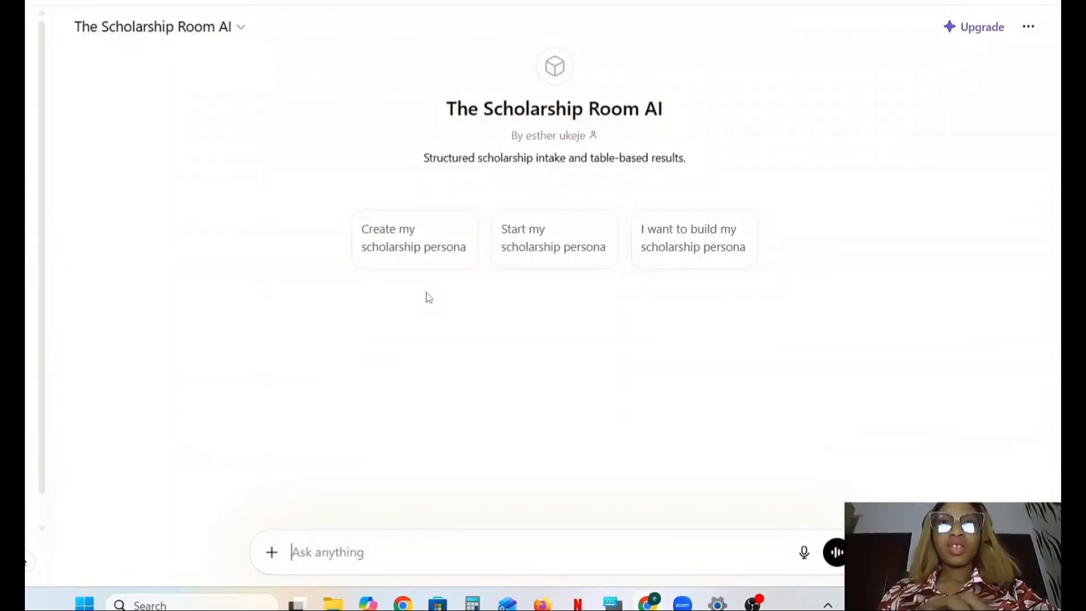
Step: Start the chat with the suggested prompt "Create my scholarship persona" and read through the information it requests
{"action": "left_click", "coordinate": [442, 265]}
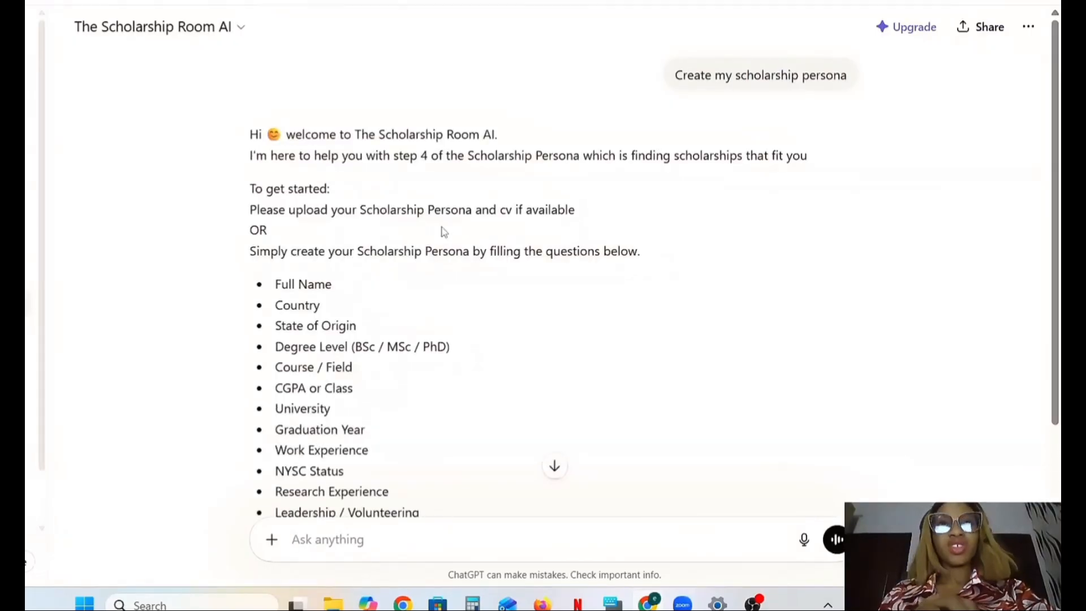
{"action": "scroll", "coordinate": [444, 232], "scroll_direction": "down", "scroll_amount": 2}
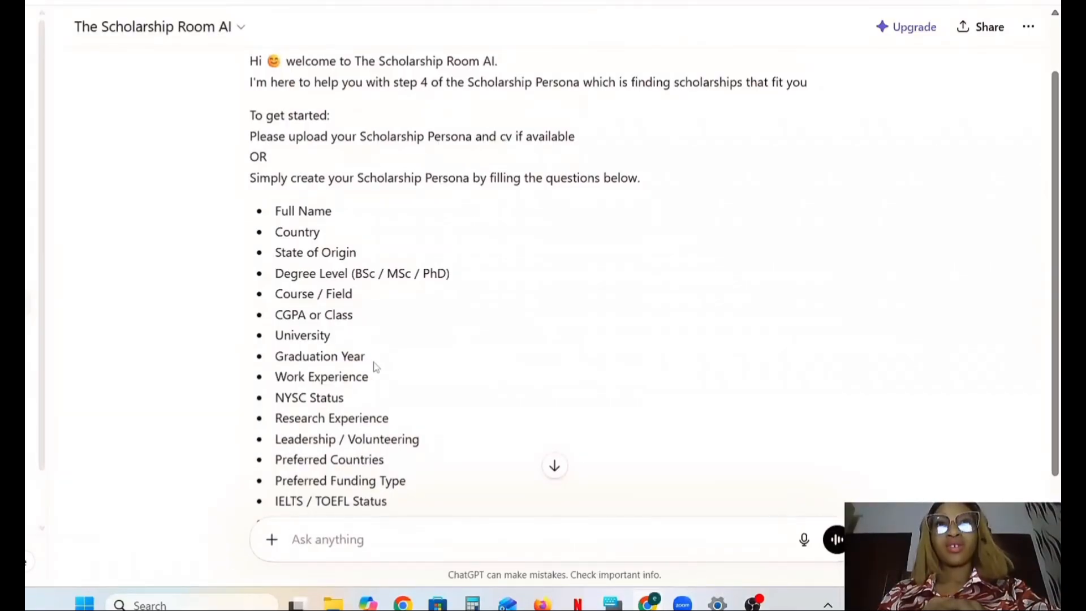
{"action": "scroll", "coordinate": [375, 367], "scroll_direction": "down", "scroll_amount": 2}
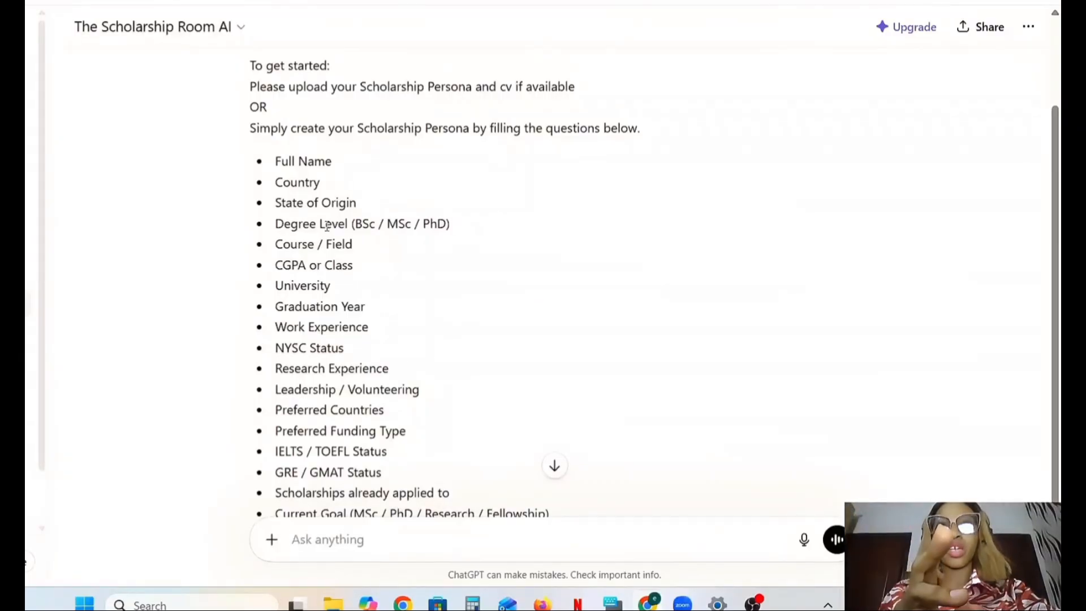
Step: Attach the PDF "scholarship_worksheet Copy (6) (2) new" to the chat message
{"action": "left_click", "coordinate": [277, 545]}
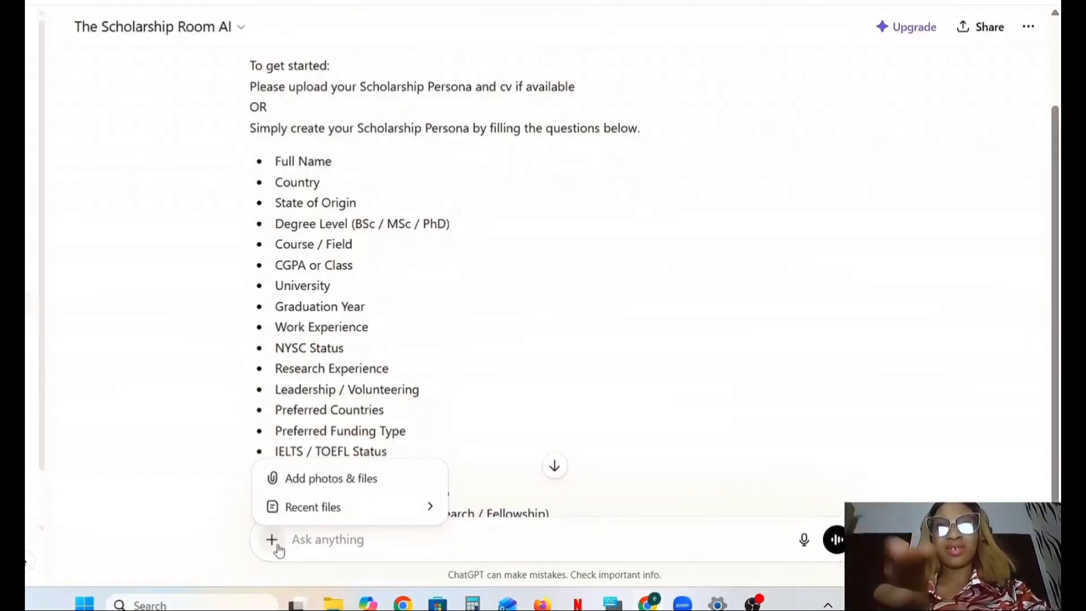
{"action": "left_click", "coordinate": [377, 480]}
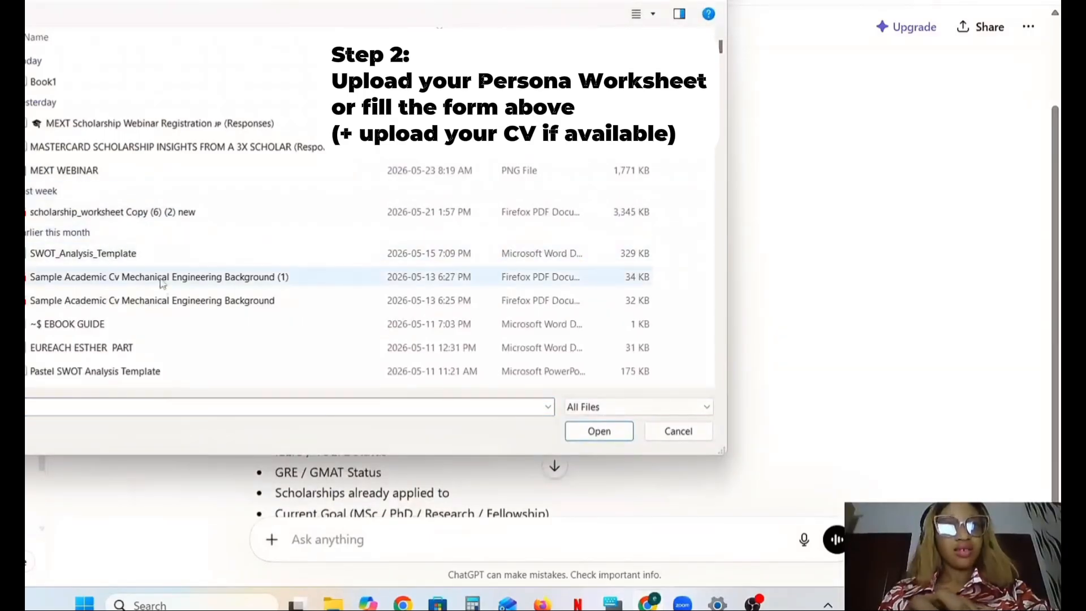
{"action": "scroll", "coordinate": [203, 296], "scroll_direction": "down", "scroll_amount": 3}
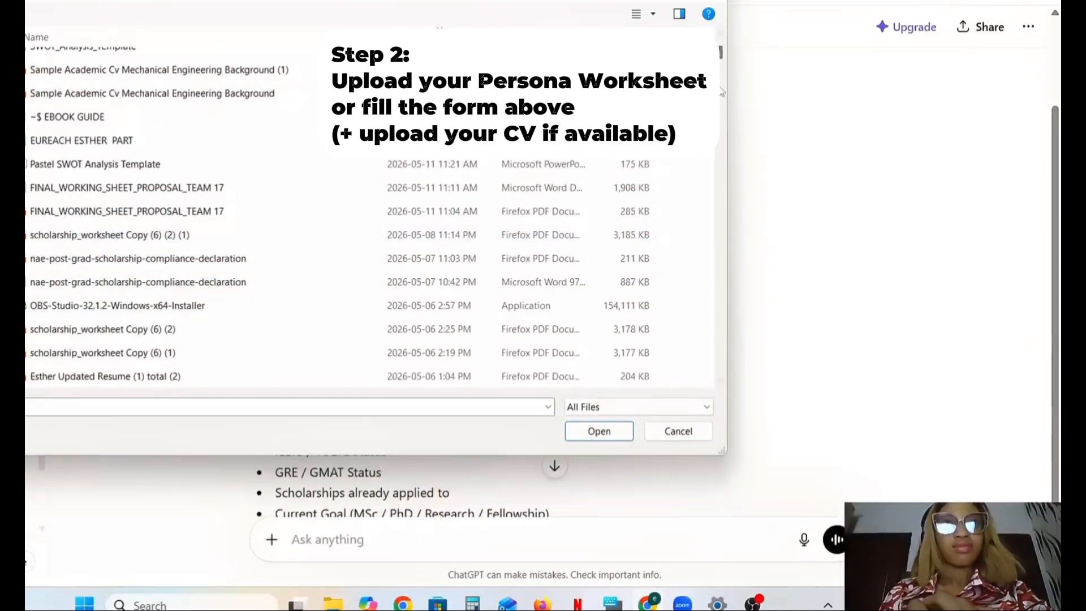
{"action": "left_click", "coordinate": [721, 36]}
{"action": "left_click", "coordinate": [721, 36]}
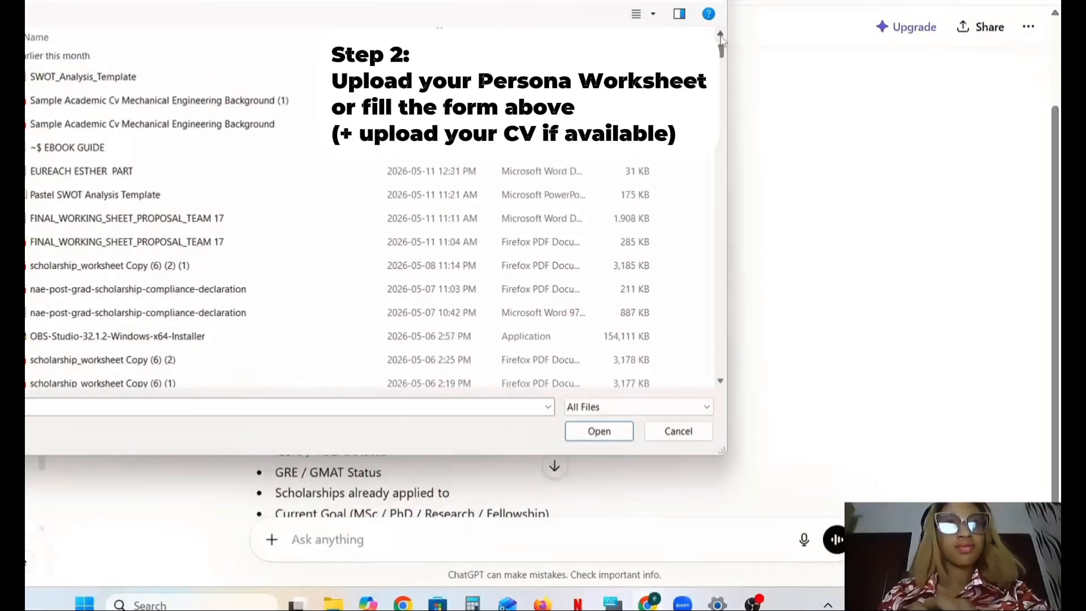
{"action": "left_click", "coordinate": [721, 36]}
{"action": "left_click", "coordinate": [720, 35]}
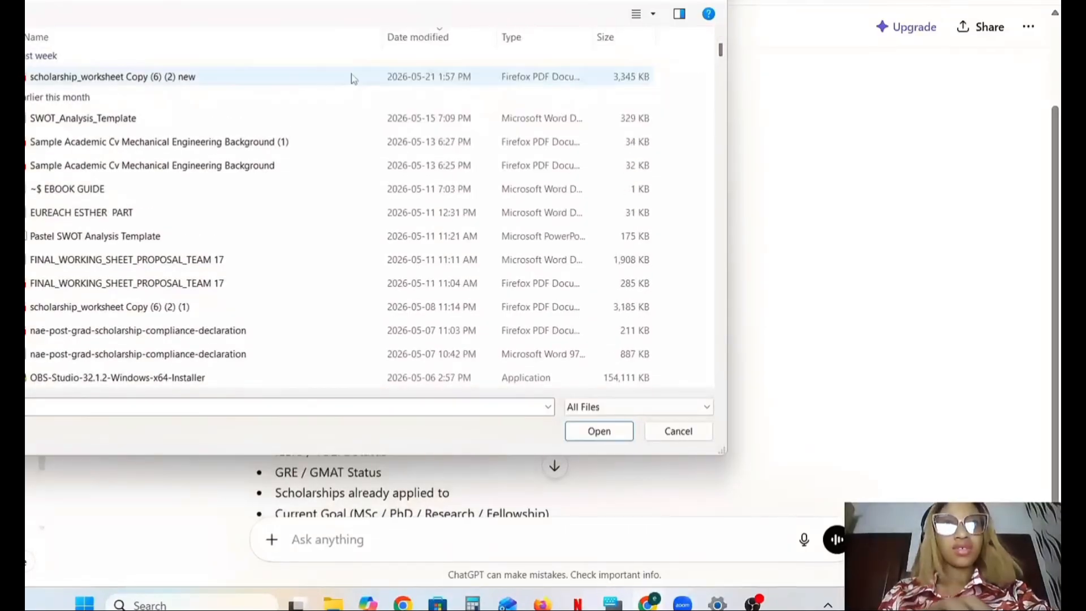
{"action": "left_click", "coordinate": [352, 76]}
{"action": "left_click", "coordinate": [605, 432]}
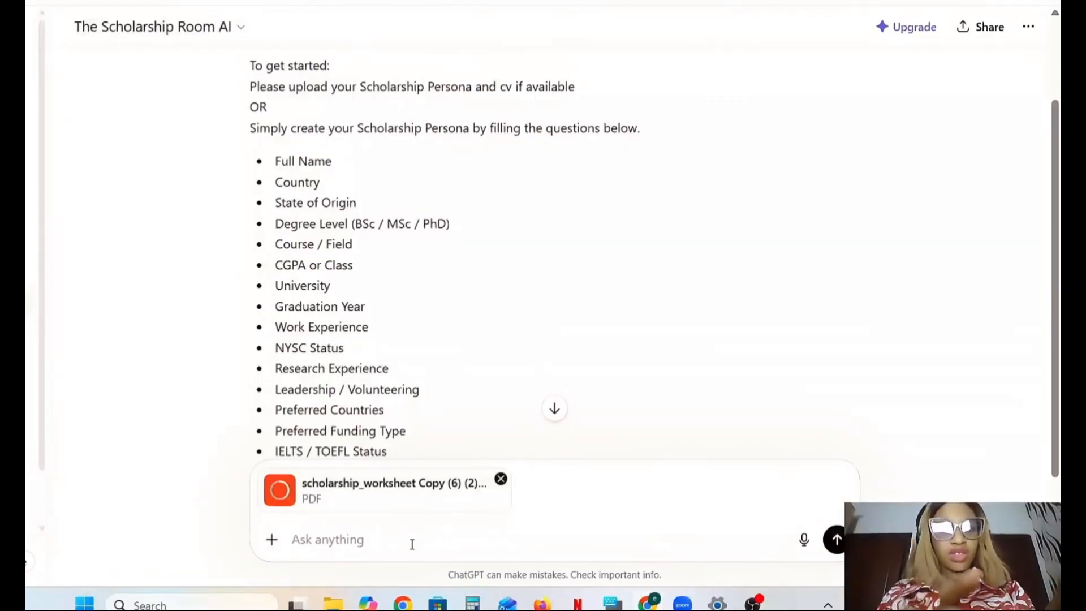
Step: Send the attached worksheet with the prompt "fin me japanese universities, im applying fr mext schlarship"
{"action": "type", "text": "hw"}
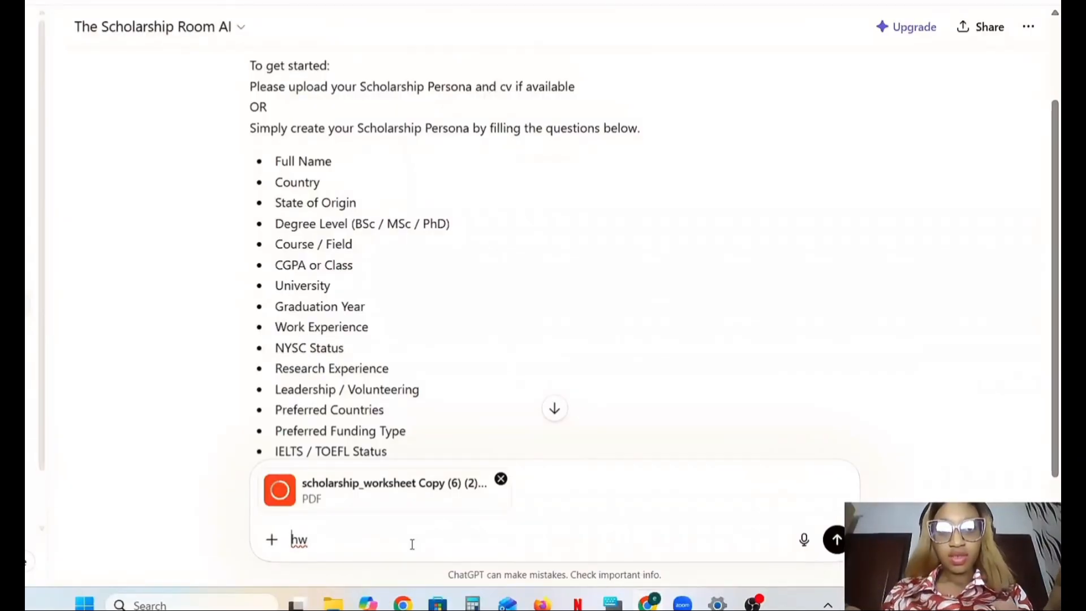
{"action": "key", "text": "BackSpace"}
{"action": "key", "text": "BackSpace"}
{"action": "type", "text": "fin me "}
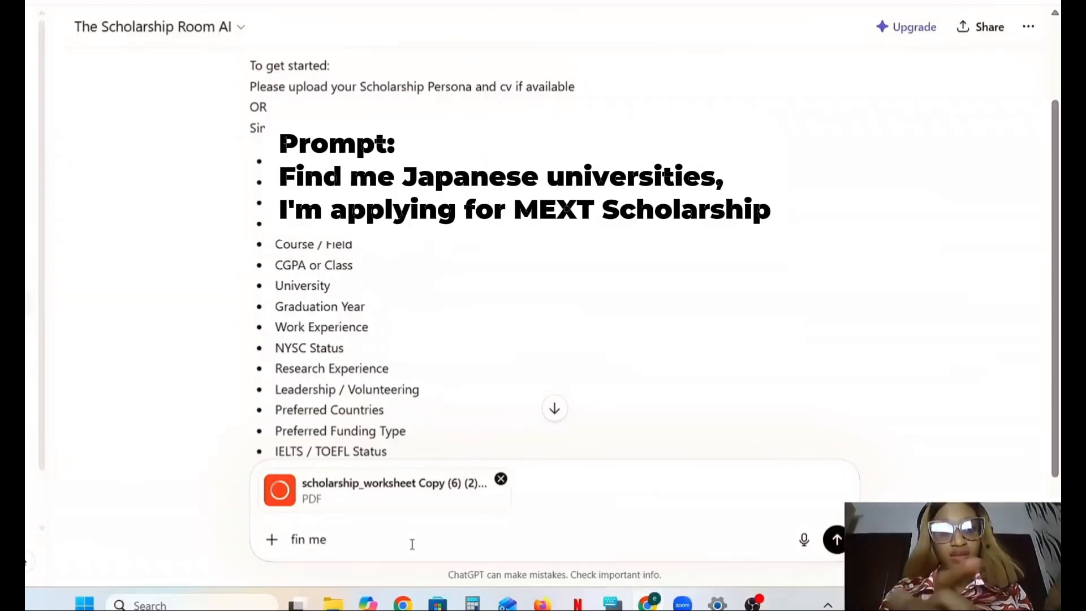
{"action": "type", "text": "japanese "}
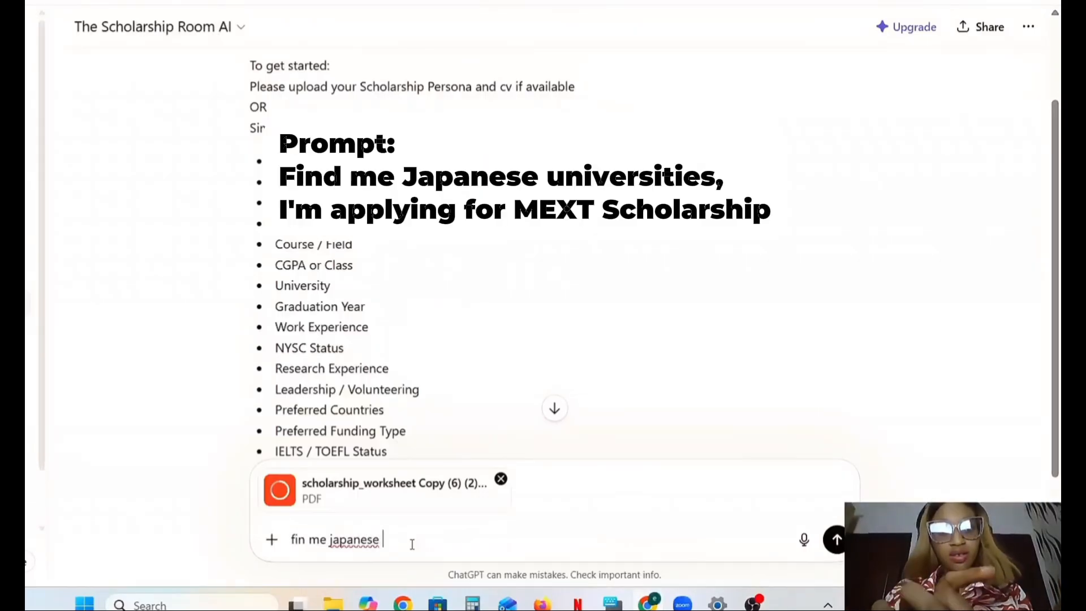
{"action": "type", "text": "universi"}
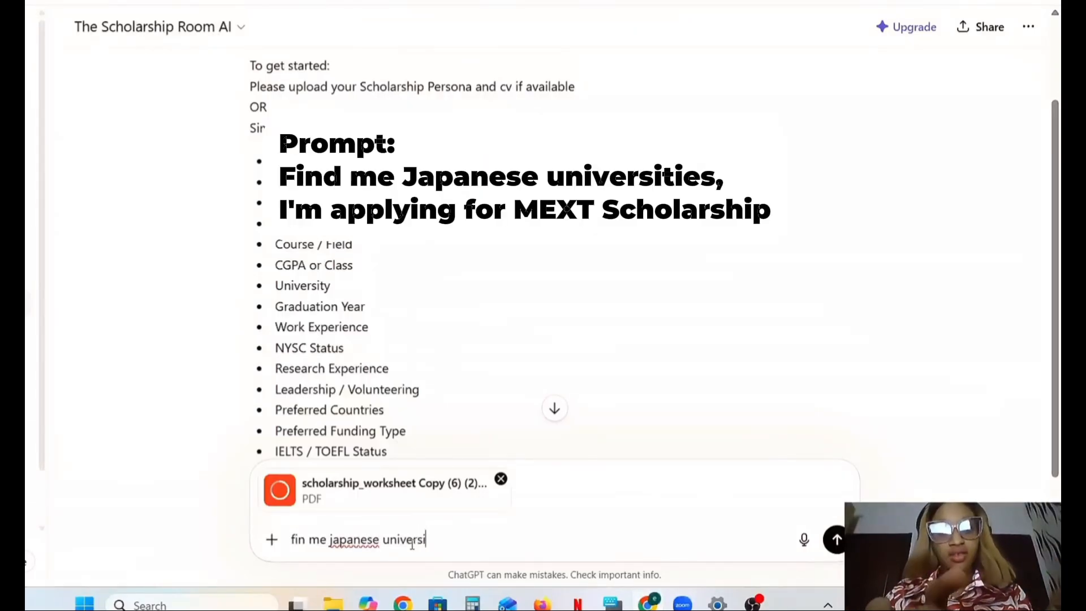
{"action": "type", "text": "ties, im"}
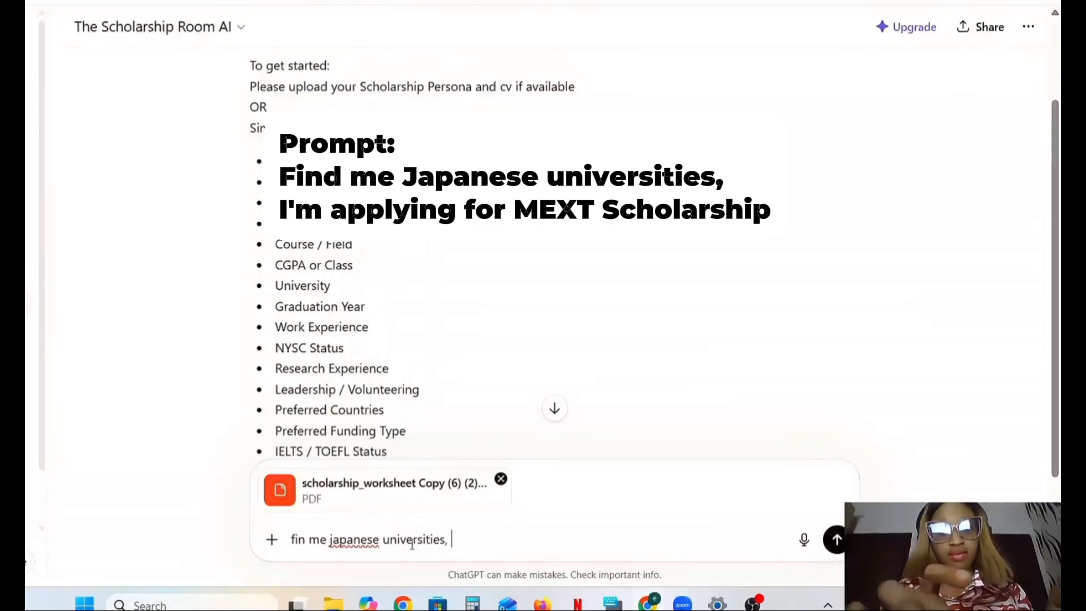
{"action": "type", "text": "ppl"}
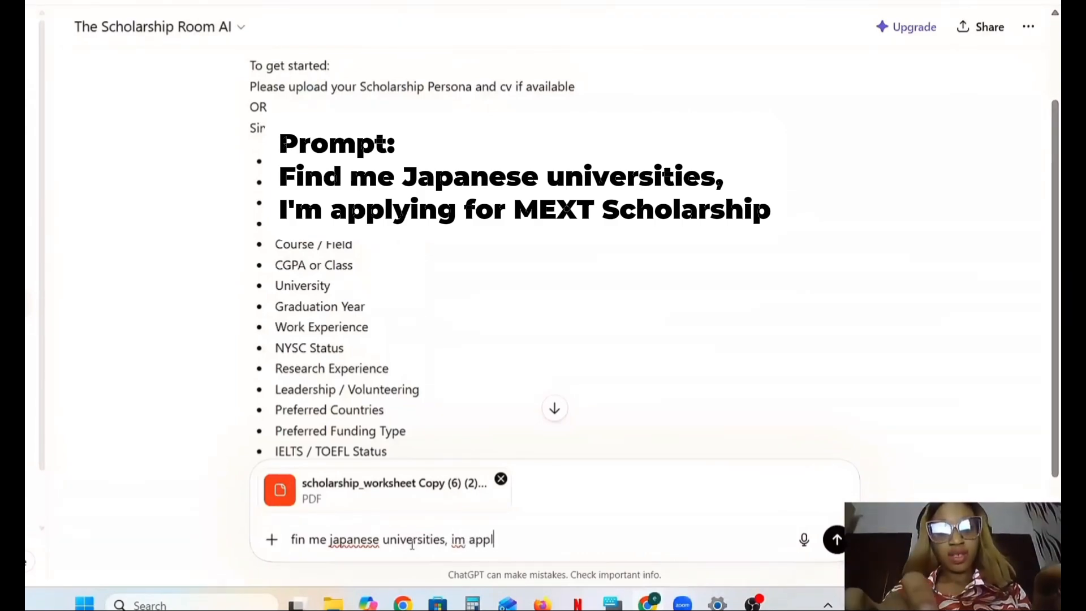
{"action": "type", "text": "ying fr"}
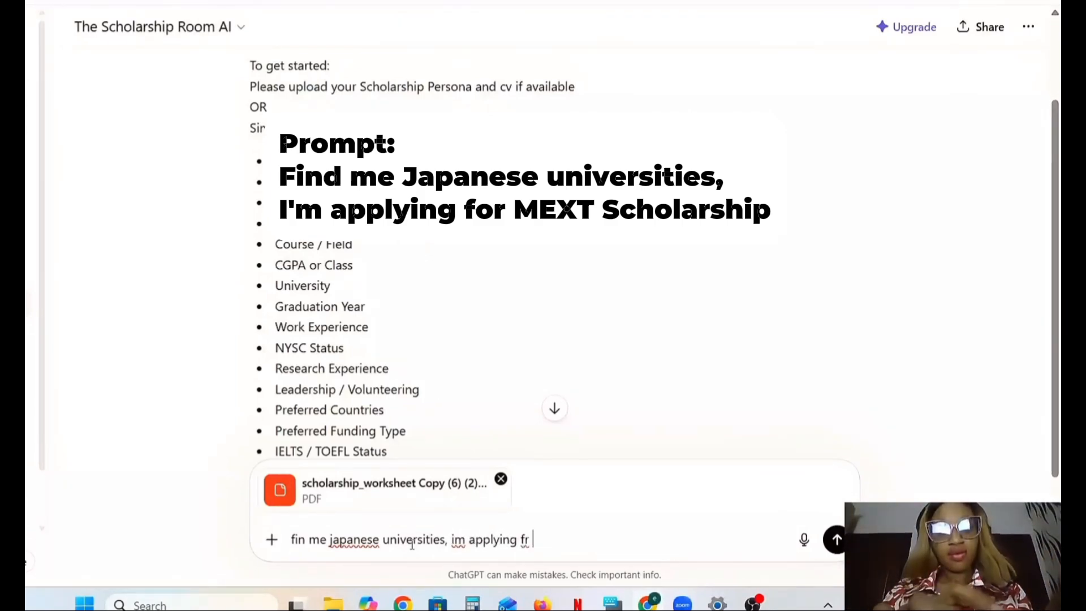
{"action": "type", "text": " mext sc"}
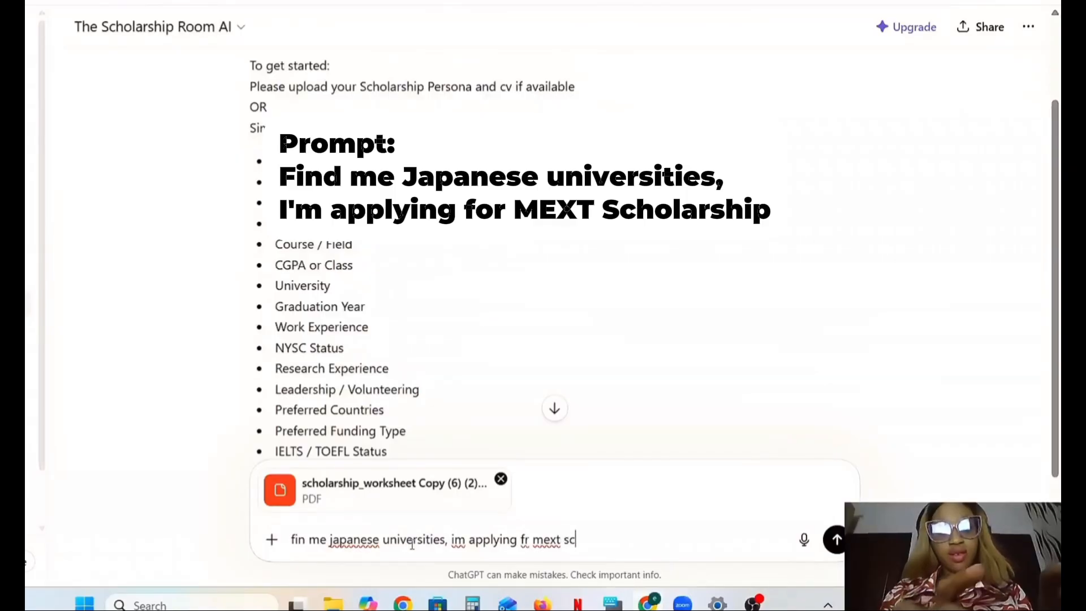
{"action": "type", "text": "hlarship"}
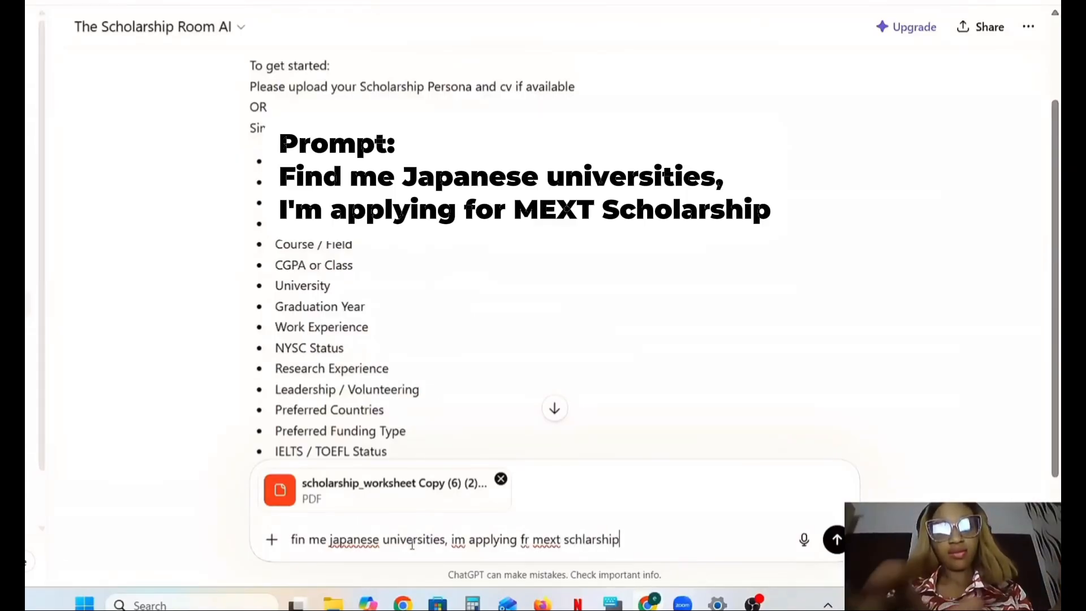
{"action": "left_click", "coordinate": [837, 540]}
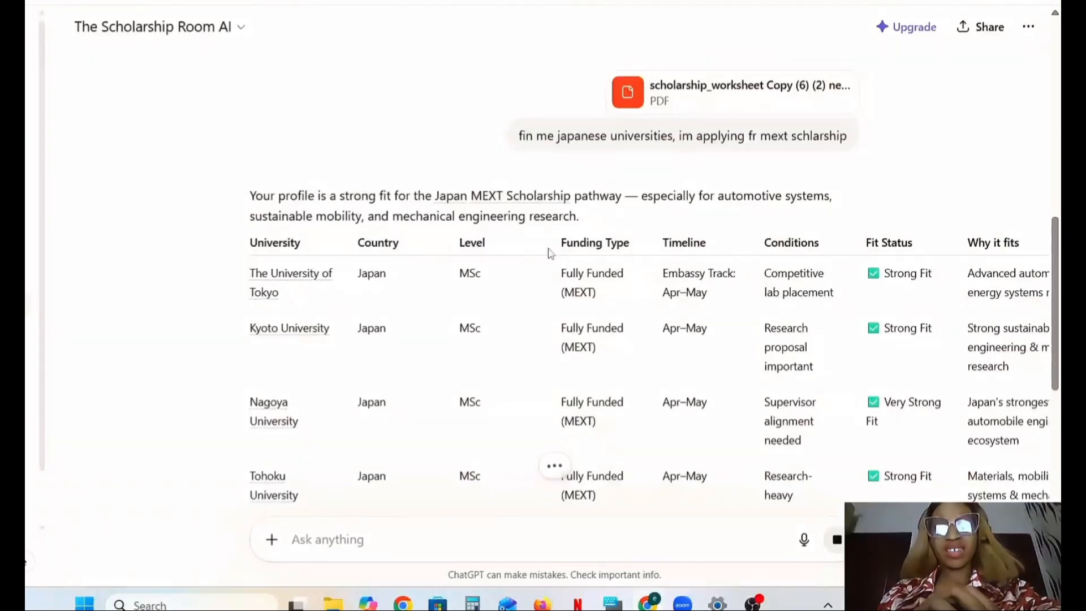
Step: Dismiss the upgrade notice and read the university table's funding type, timeline, conditions, fit status, reasons and official link columns for every row
{"action": "scroll", "coordinate": [549, 253], "scroll_direction": "down", "scroll_amount": 1}
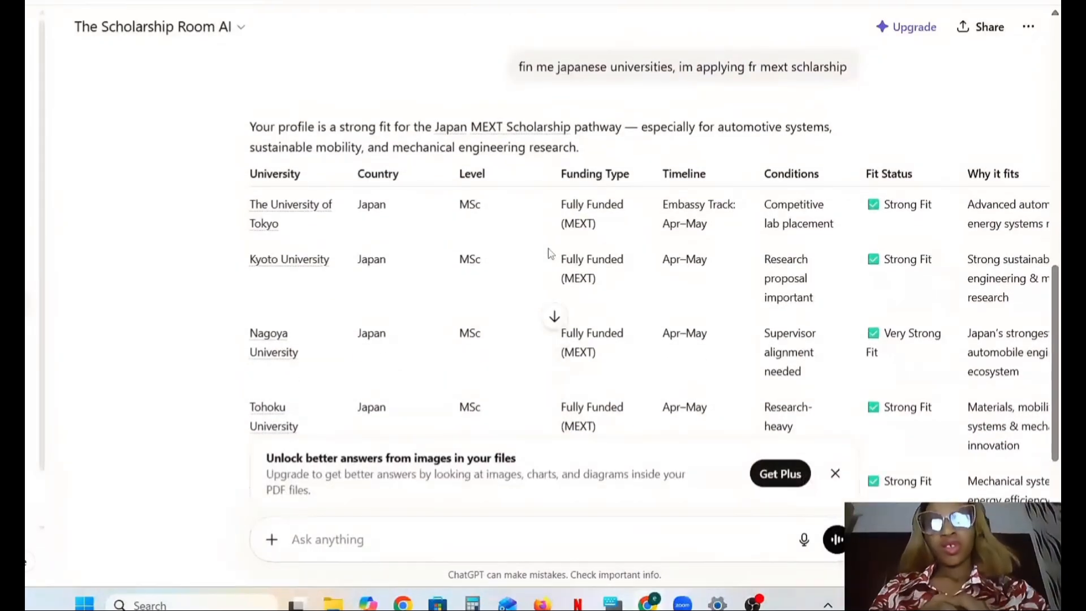
{"action": "scroll", "coordinate": [550, 253], "scroll_direction": "down", "scroll_amount": 1}
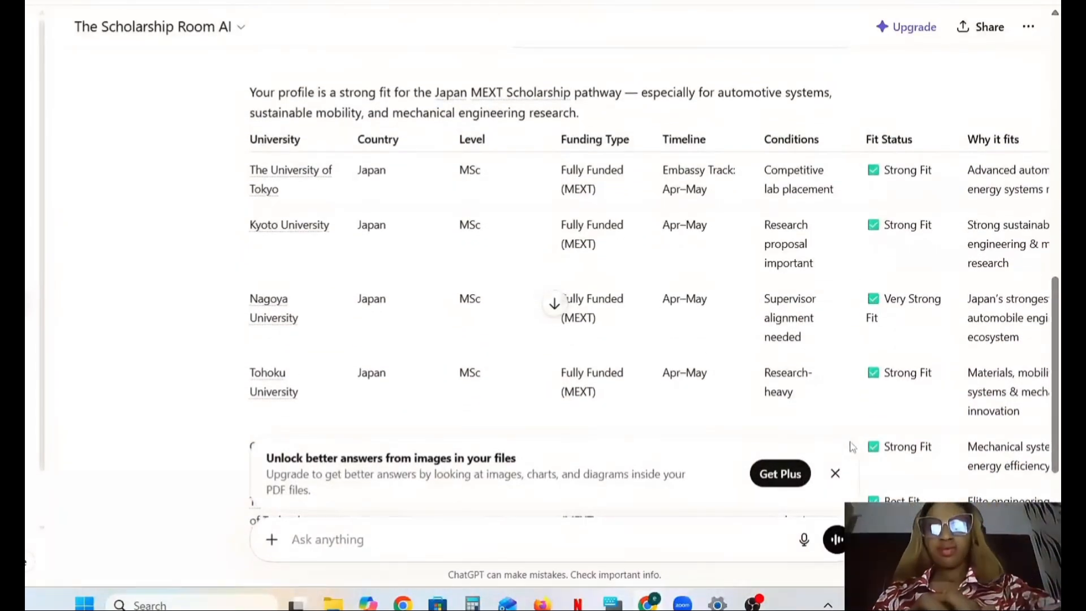
{"action": "left_click", "coordinate": [835, 473]}
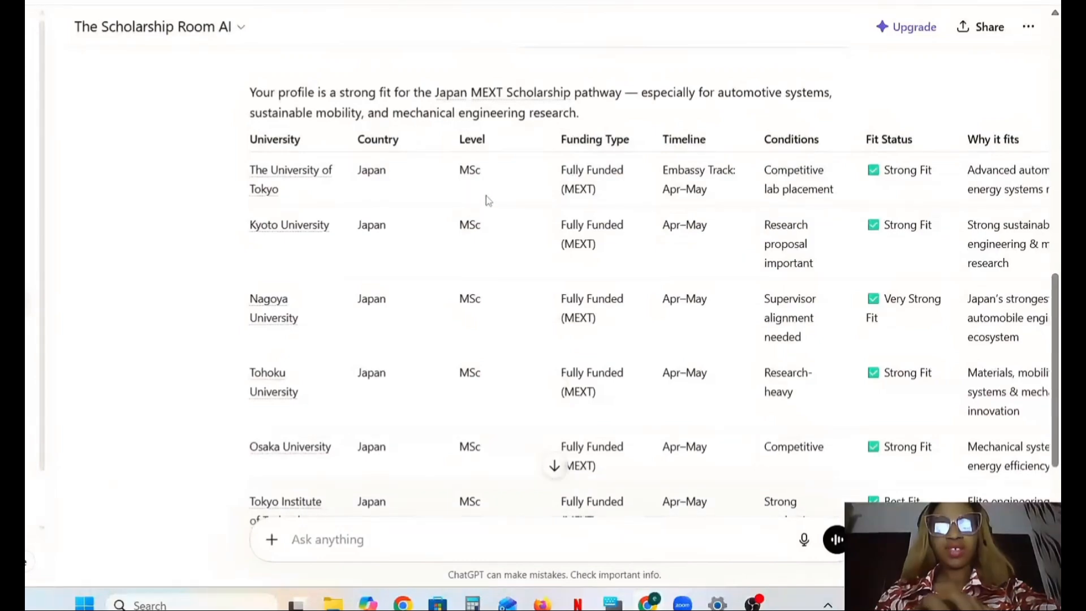
{"action": "scroll", "coordinate": [487, 200], "scroll_direction": "right", "scroll_amount": 2}
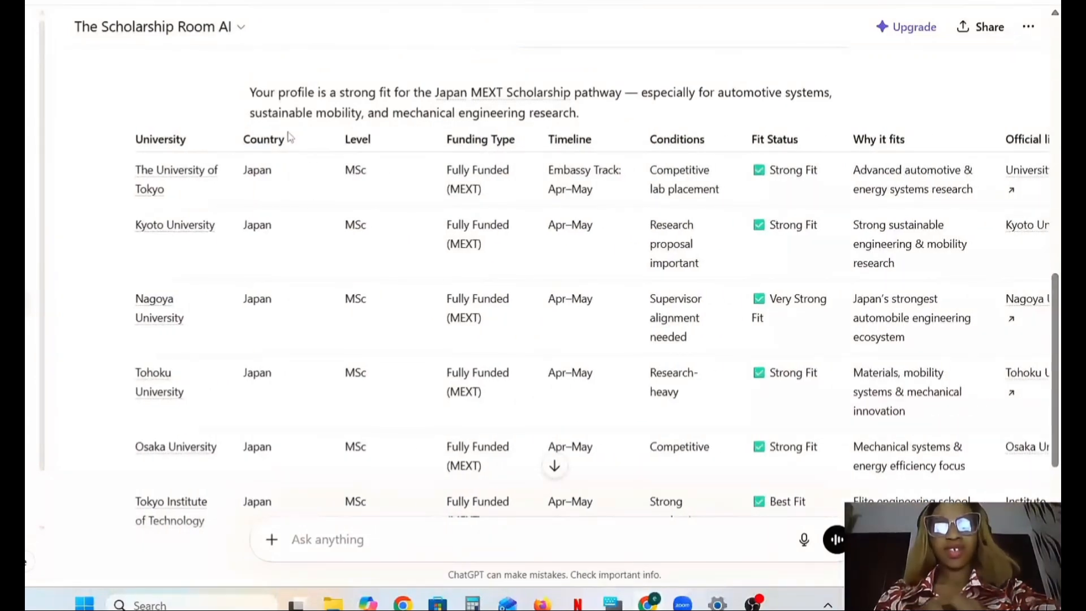
{"action": "scroll", "coordinate": [351, 288], "scroll_direction": "right", "scroll_amount": 1}
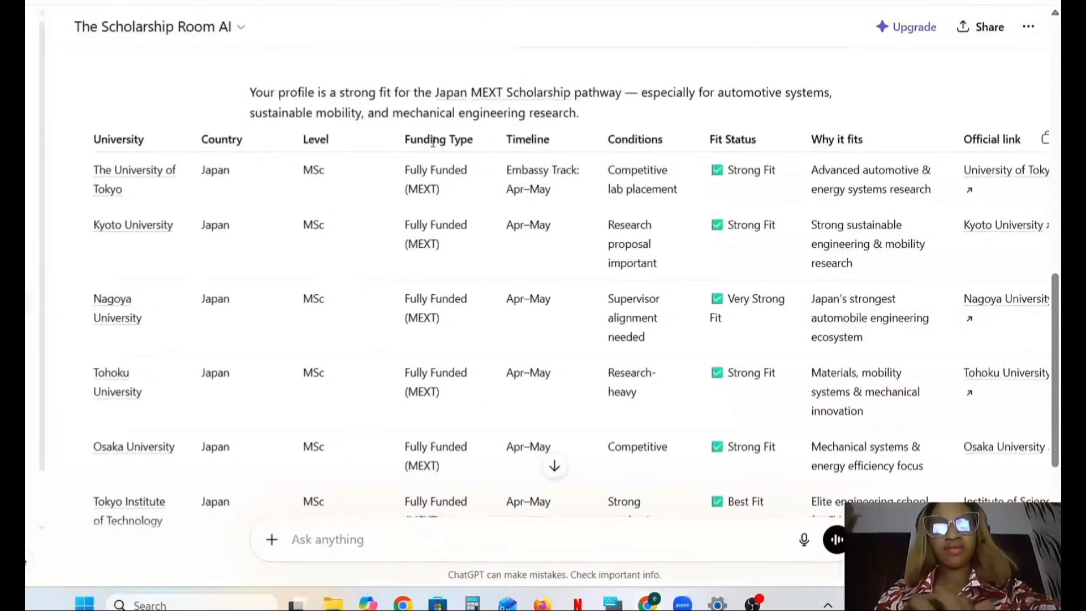
{"action": "scroll", "coordinate": [504, 311], "scroll_direction": "right", "scroll_amount": 1}
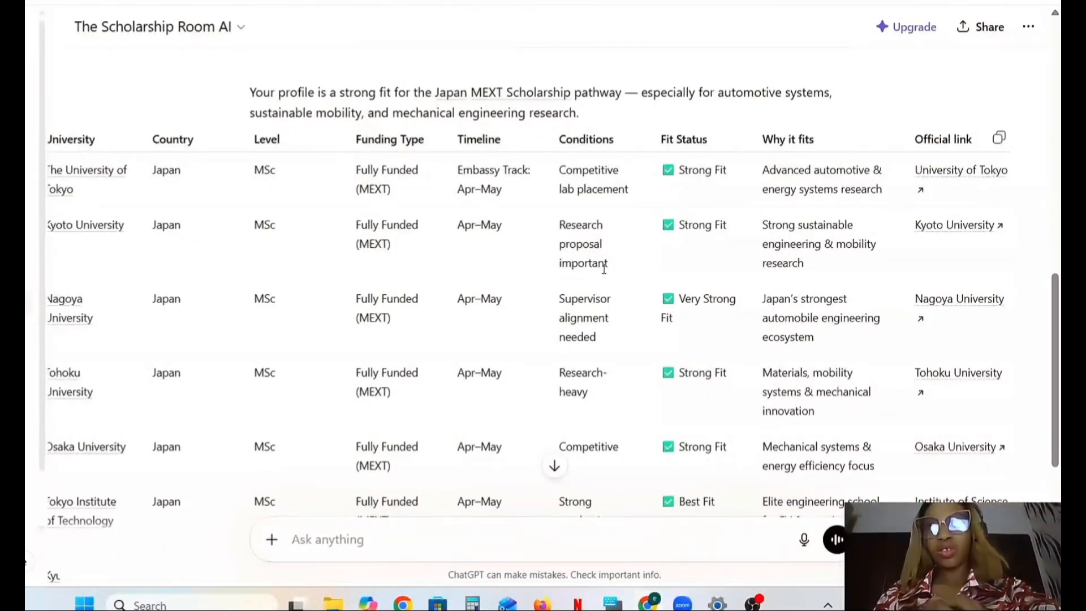
{"action": "scroll", "coordinate": [604, 270], "scroll_direction": "down", "scroll_amount": 1}
{"action": "scroll", "coordinate": [608, 182], "scroll_direction": "down", "scroll_amount": 1}
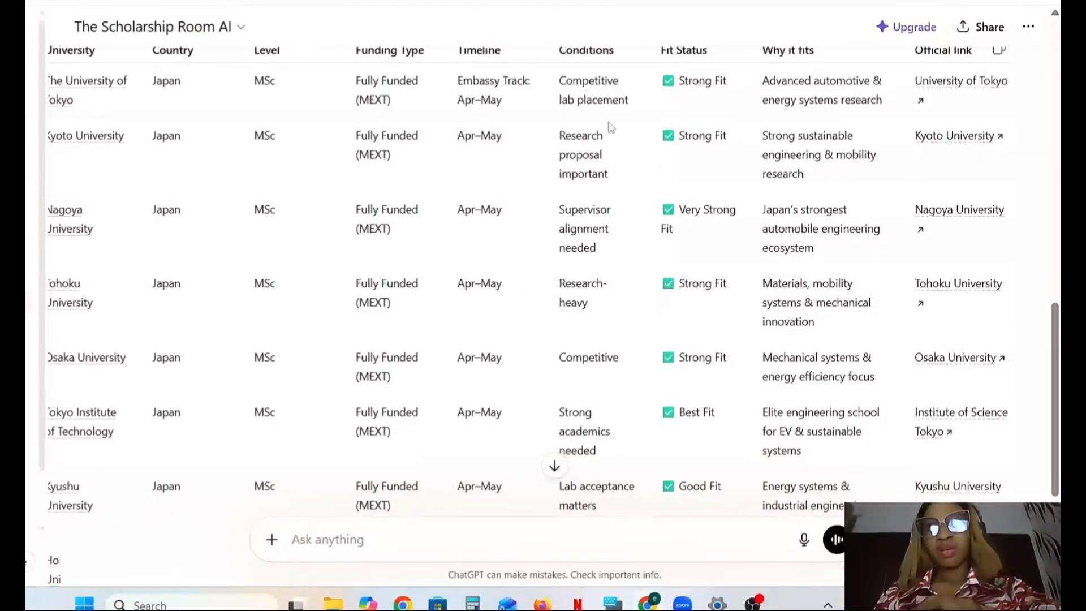
{"action": "scroll", "coordinate": [609, 107], "scroll_direction": "up", "scroll_amount": 1}
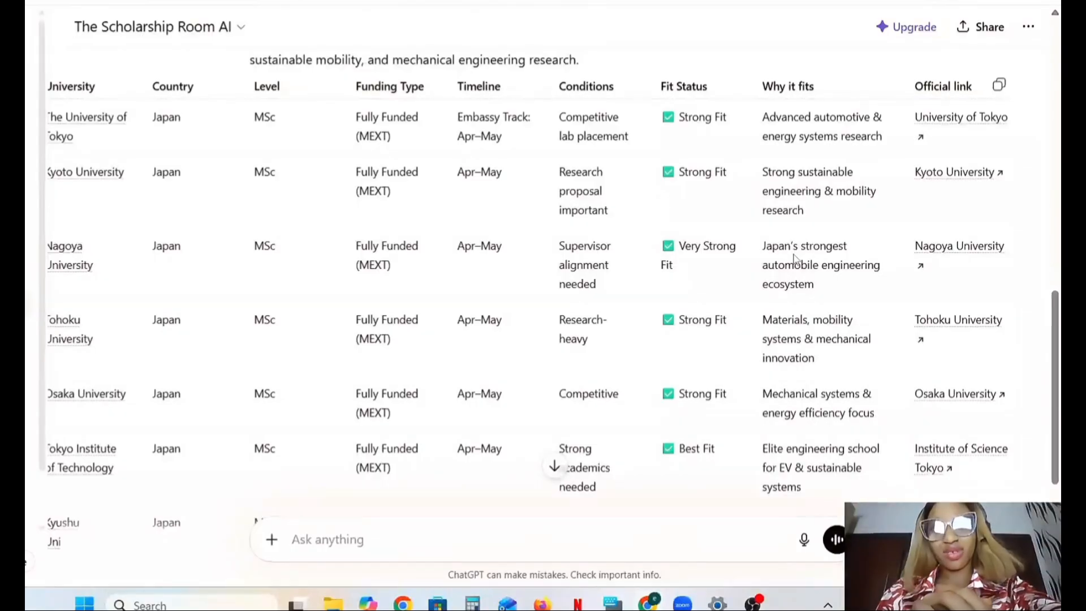
{"action": "scroll", "coordinate": [794, 259], "scroll_direction": "down", "scroll_amount": 1}
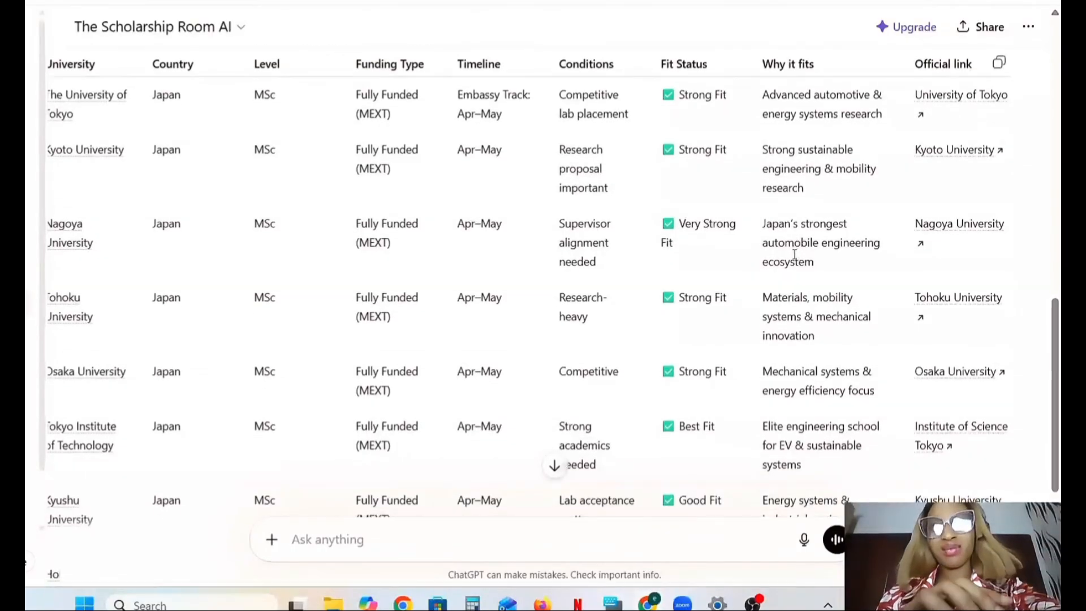
{"action": "scroll", "coordinate": [794, 255], "scroll_direction": "down", "scroll_amount": 5}
{"action": "scroll", "coordinate": [795, 255], "scroll_direction": "up", "scroll_amount": 2}
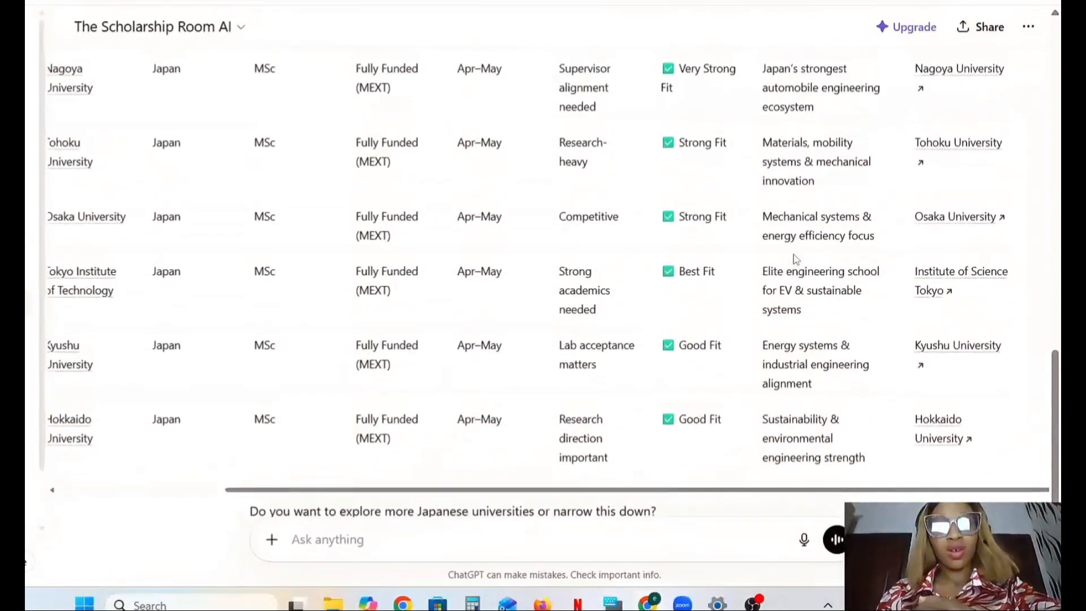
{"action": "scroll", "coordinate": [795, 255], "scroll_direction": "down", "scroll_amount": 1}
{"action": "scroll", "coordinate": [430, 510], "scroll_direction": "up", "scroll_amount": 8}
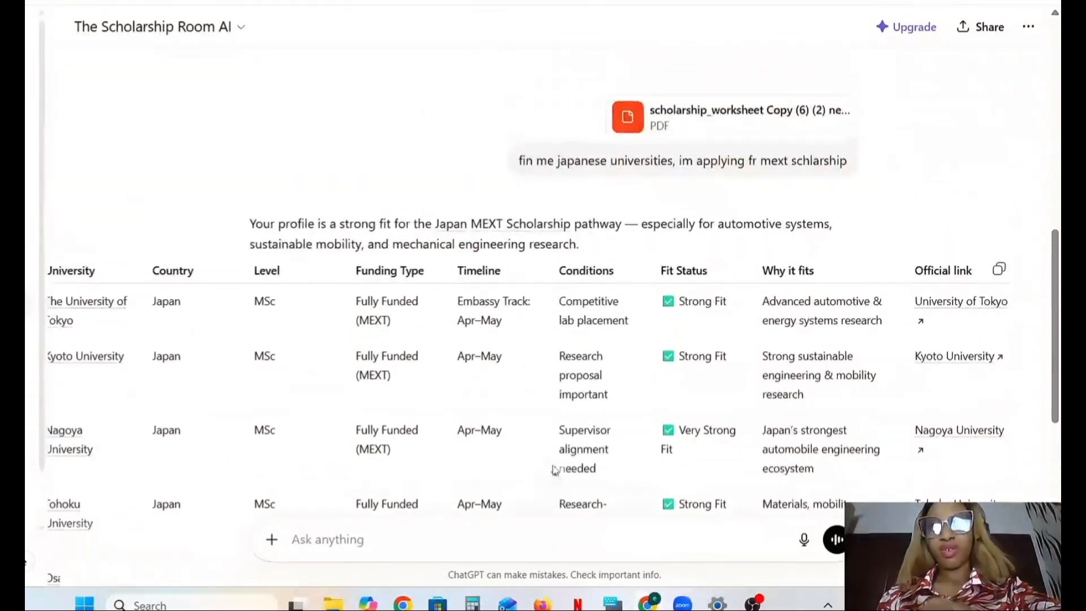
{"action": "scroll", "coordinate": [428, 418], "scroll_direction": "left", "scroll_amount": 4}
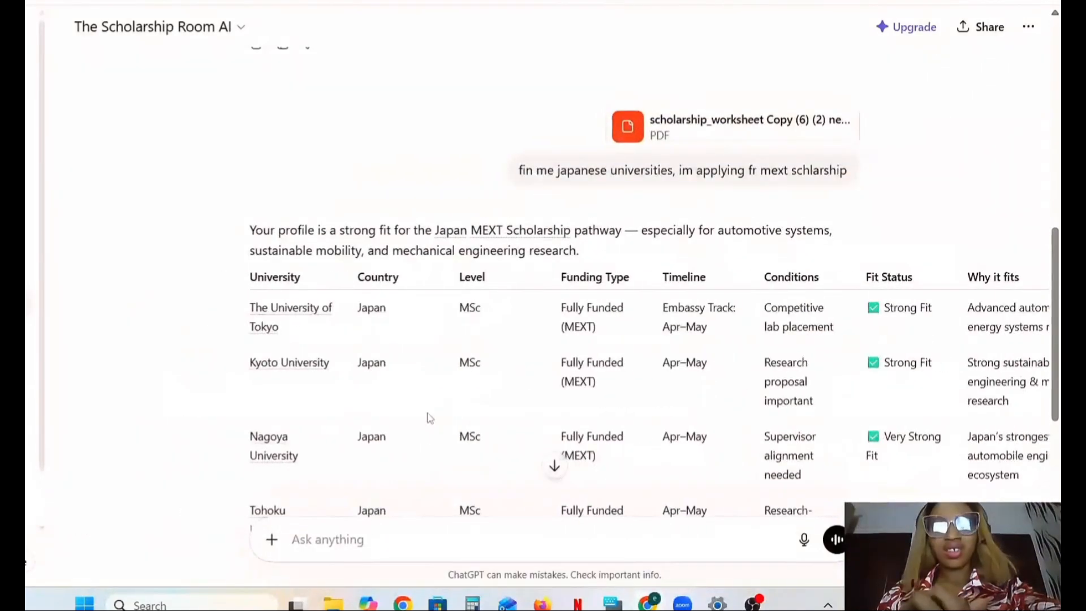
{"action": "right_click", "coordinate": [278, 313]}
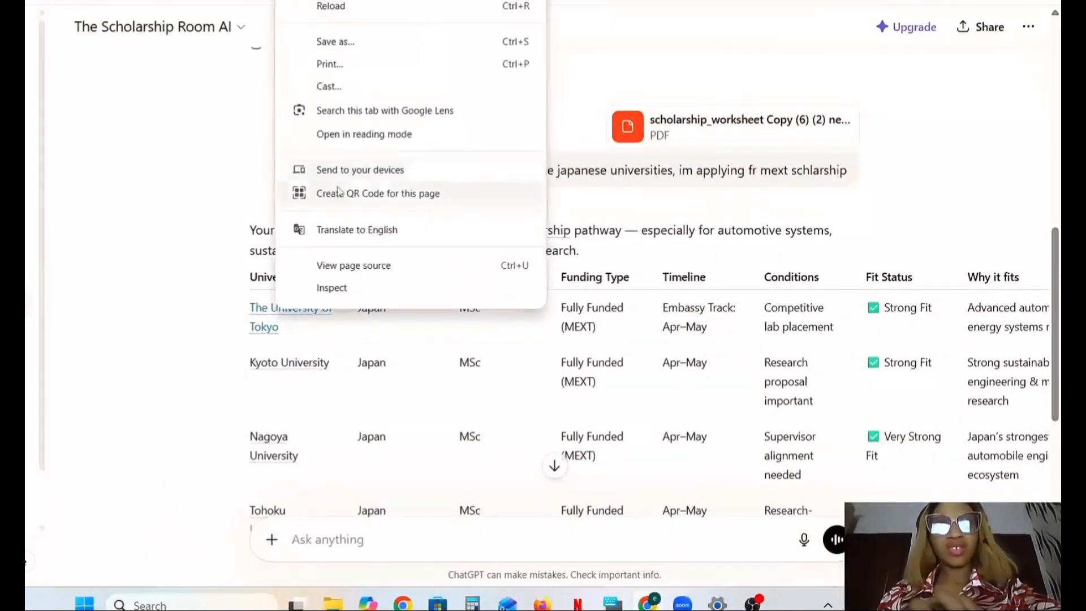
{"action": "left_click", "coordinate": [364, 135]}
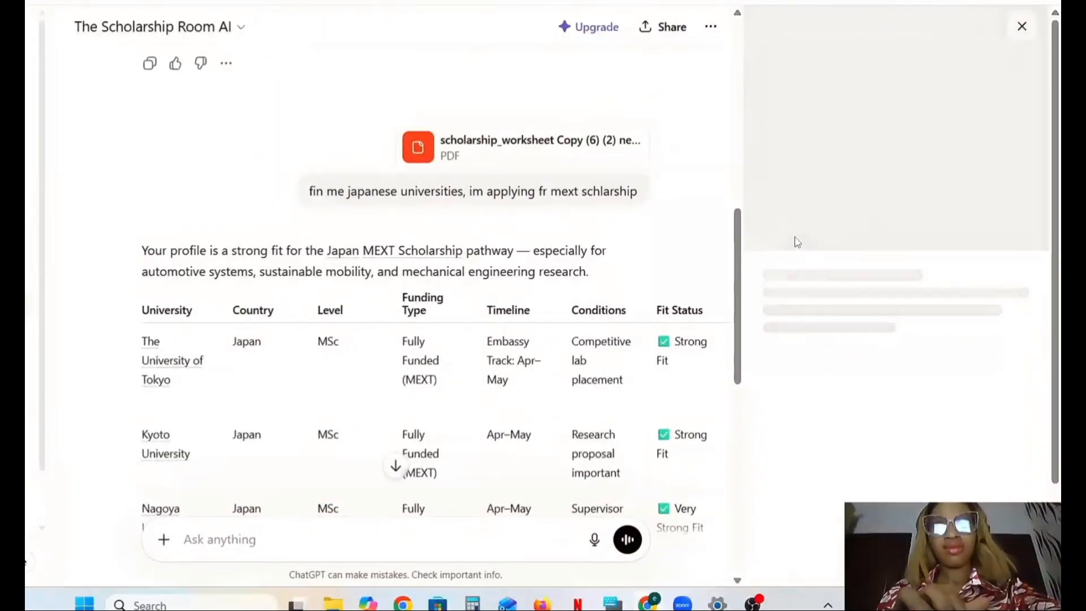
{"action": "left_click", "coordinate": [1023, 25]}
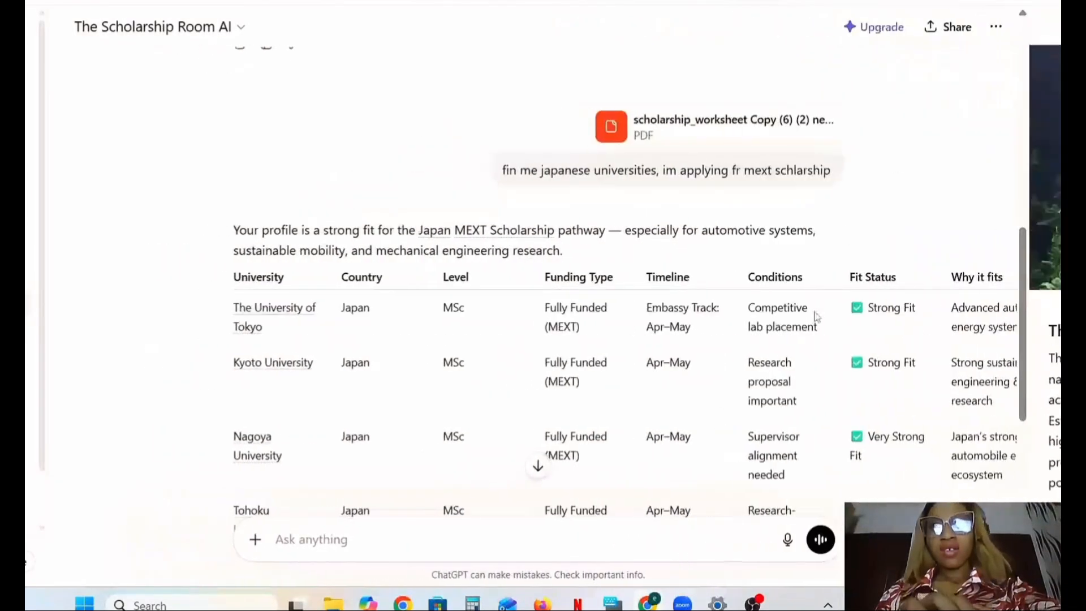
Step: Open the official University of Tokyo link in a new tab, skim its homepage and return to the chat
{"action": "right_click", "coordinate": [934, 311]}
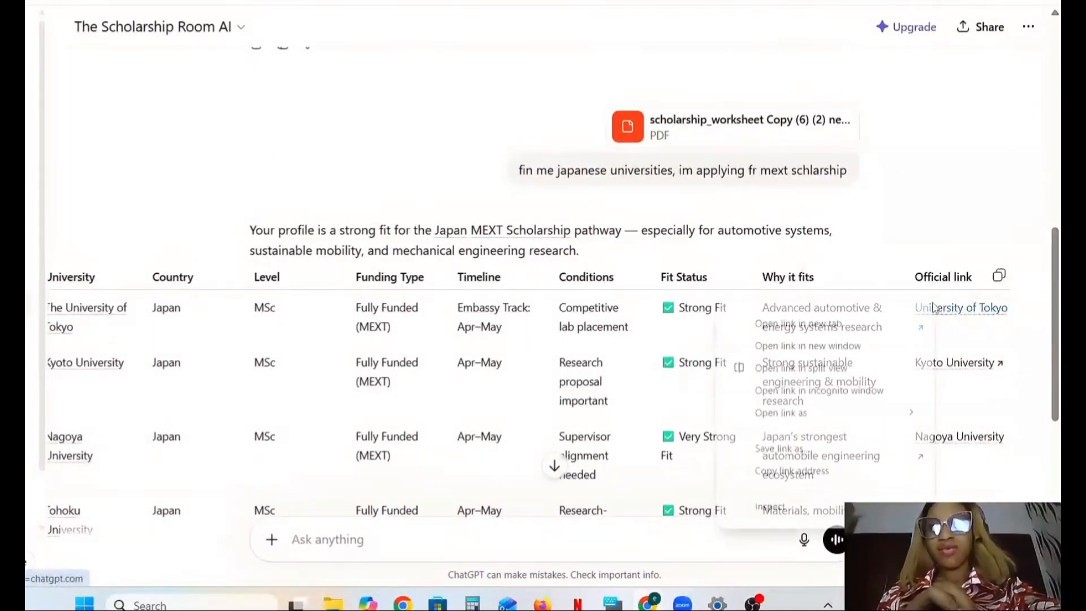
{"action": "left_click", "coordinate": [798, 324]}
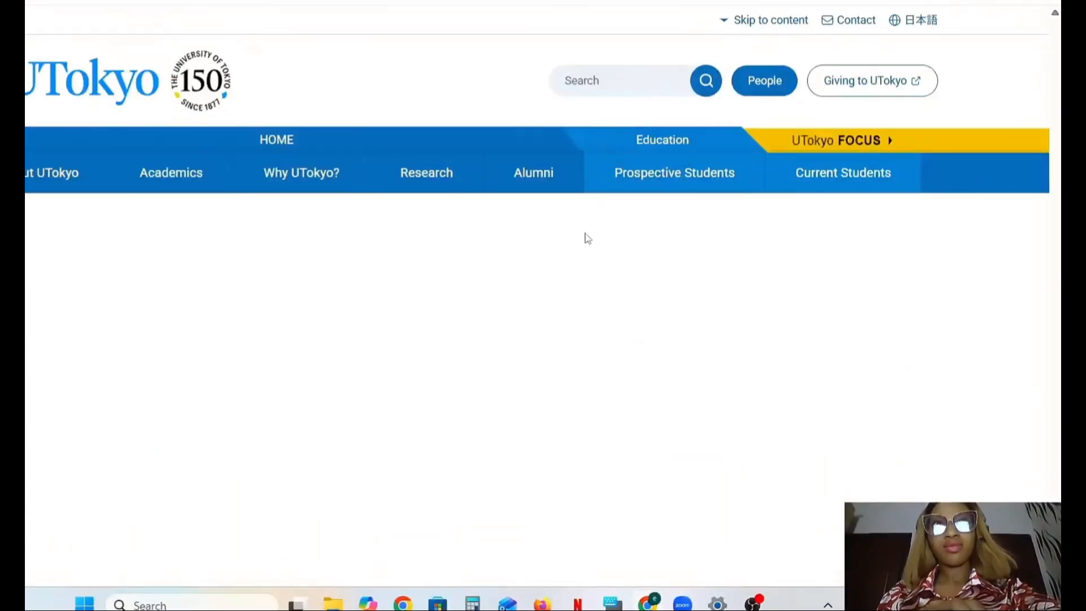
{"action": "scroll", "coordinate": [477, 323], "scroll_direction": "down", "scroll_amount": 15}
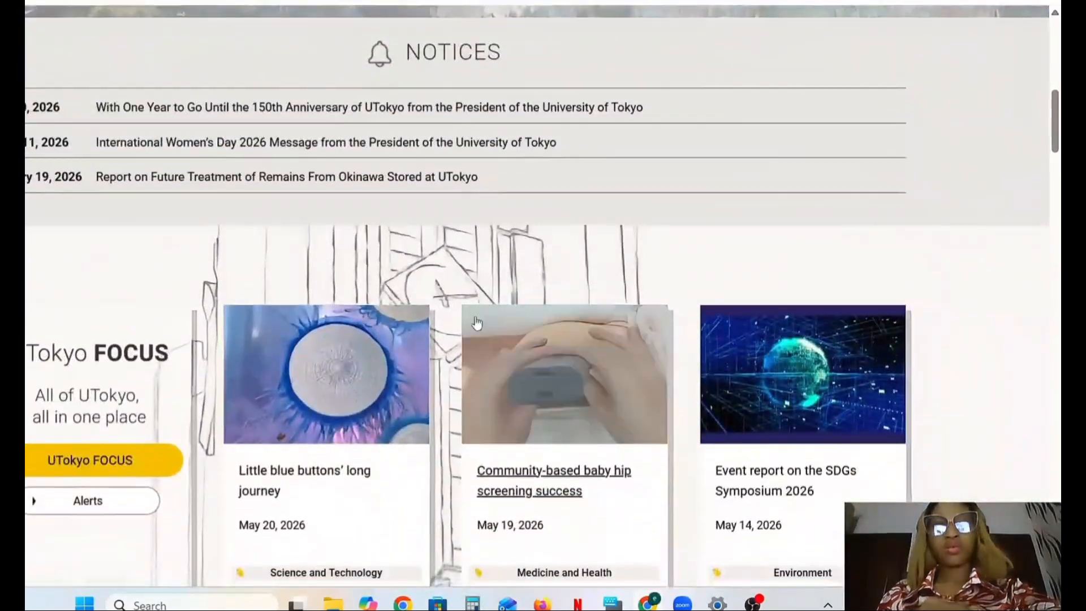
{"action": "scroll", "coordinate": [477, 324], "scroll_direction": "up", "scroll_amount": 16}
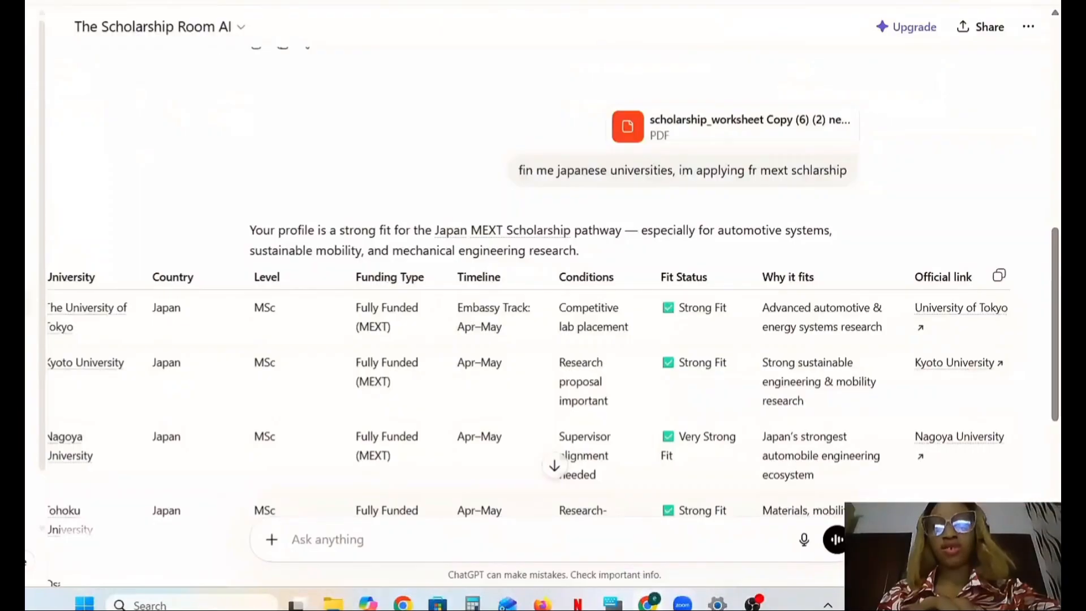
Step: Open the official links for Nagoya University and Tohoku University from the table in new tabs
{"action": "scroll", "coordinate": [906, 316], "scroll_direction": "down", "scroll_amount": 2}
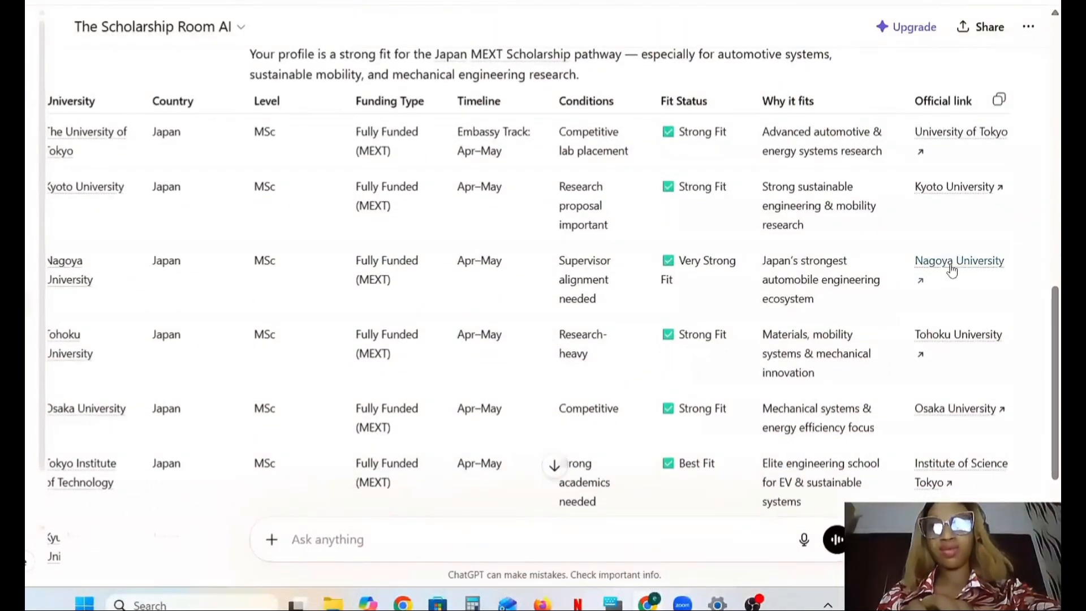
{"action": "right_click", "coordinate": [950, 267]}
{"action": "left_click", "coordinate": [876, 300]}
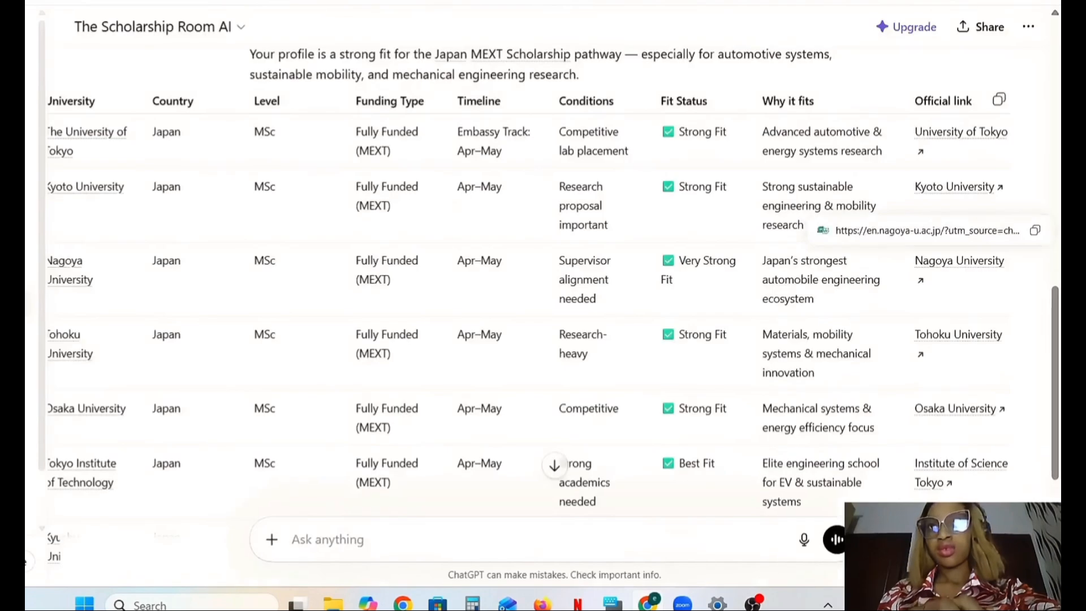
{"action": "right_click", "coordinate": [951, 345]}
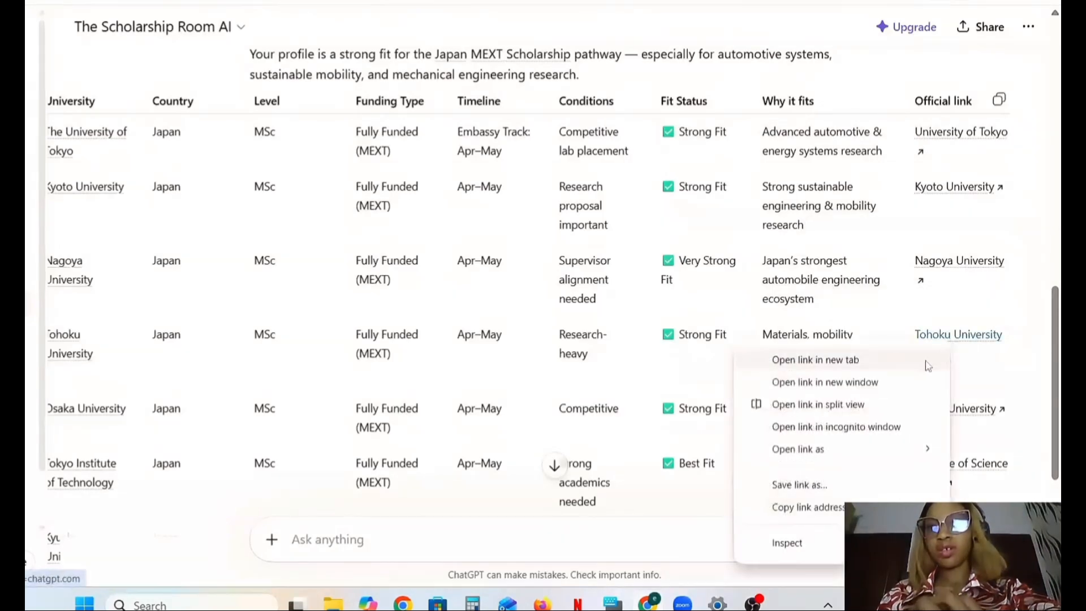
{"action": "left_click", "coordinate": [890, 360]}
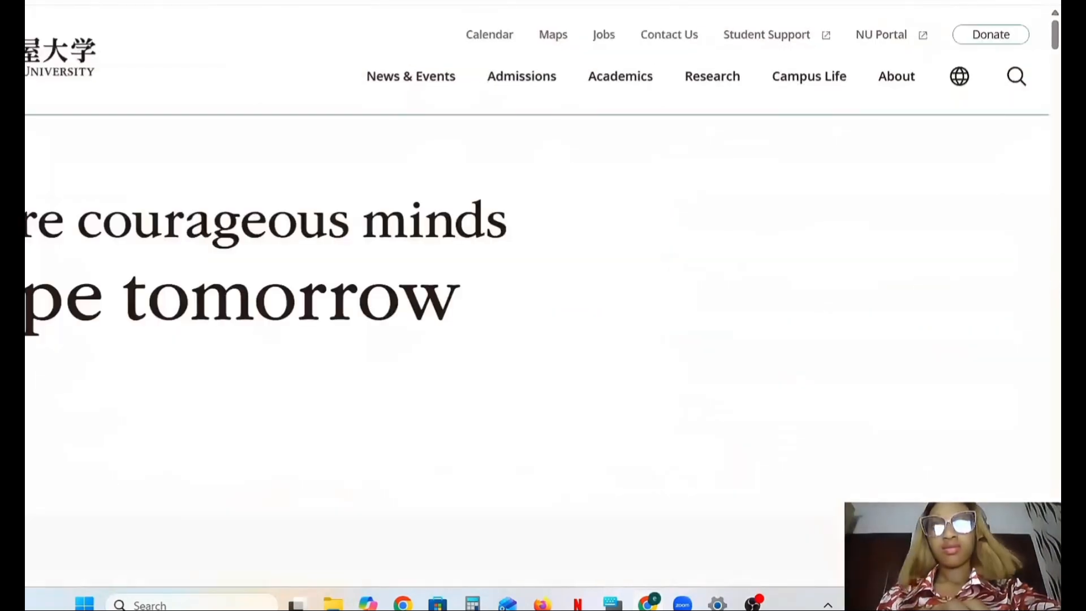
Step: Skim the Nagoya University homepage down to its Admissions section, and return to the Scholarship Room AI chat
{"action": "scroll", "coordinate": [547, 301], "scroll_direction": "down", "scroll_amount": 20}
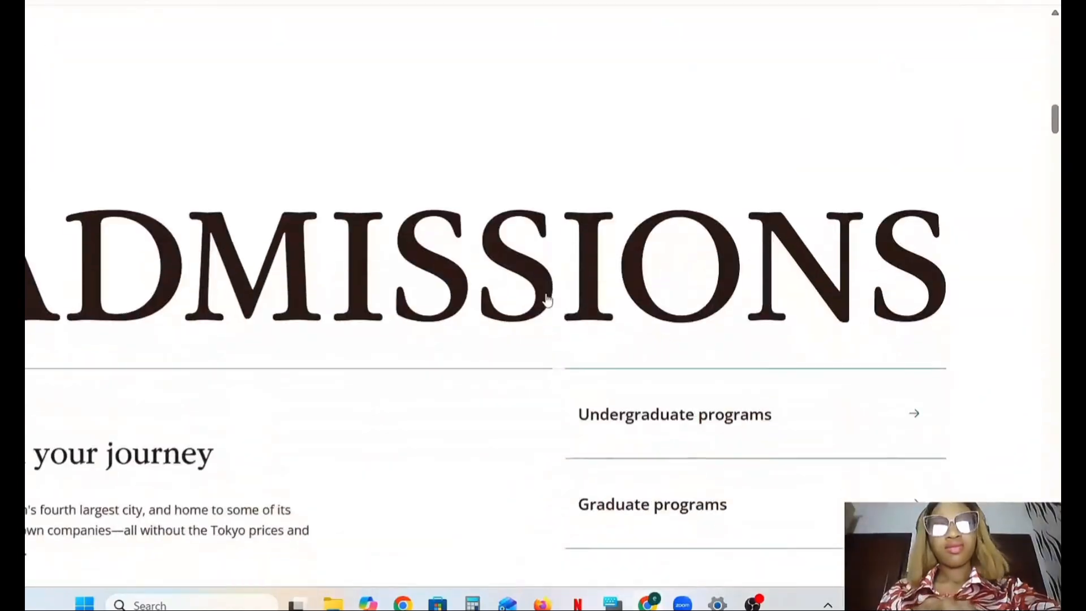
{"action": "scroll", "coordinate": [547, 301], "scroll_direction": "up", "scroll_amount": 20}
{"action": "scroll", "coordinate": [547, 300], "scroll_direction": "up", "scroll_amount": 5}
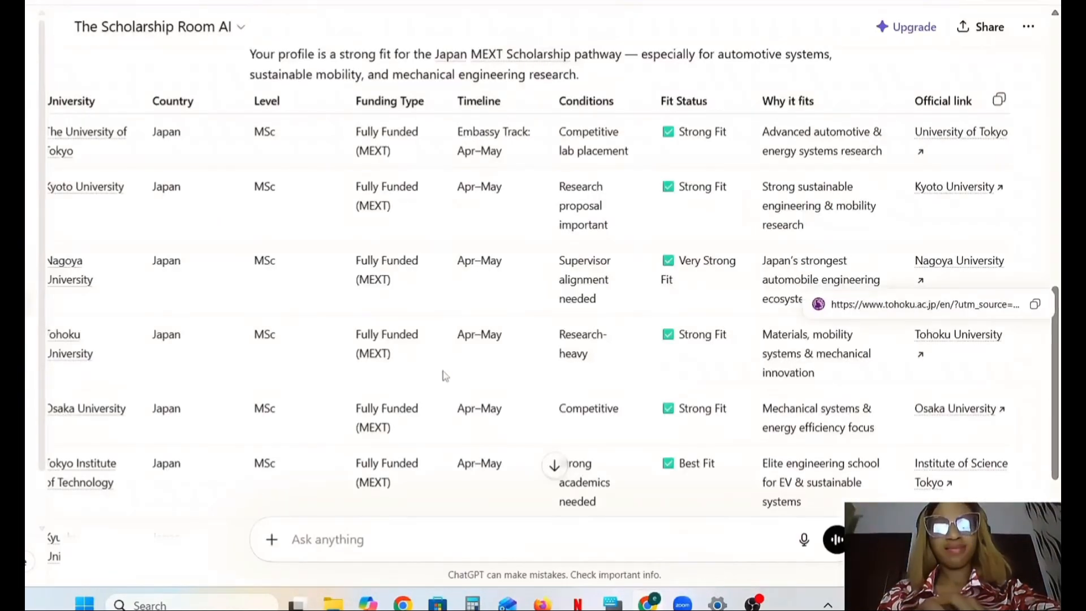
Step: Send the follow-up prompt "telll me the masters prgram in these unis fr me" to the Scholarship Room AI chat
{"action": "scroll", "coordinate": [443, 371], "scroll_direction": "left", "scroll_amount": 3}
{"action": "scroll", "coordinate": [596, 395], "scroll_direction": "right", "scroll_amount": 4}
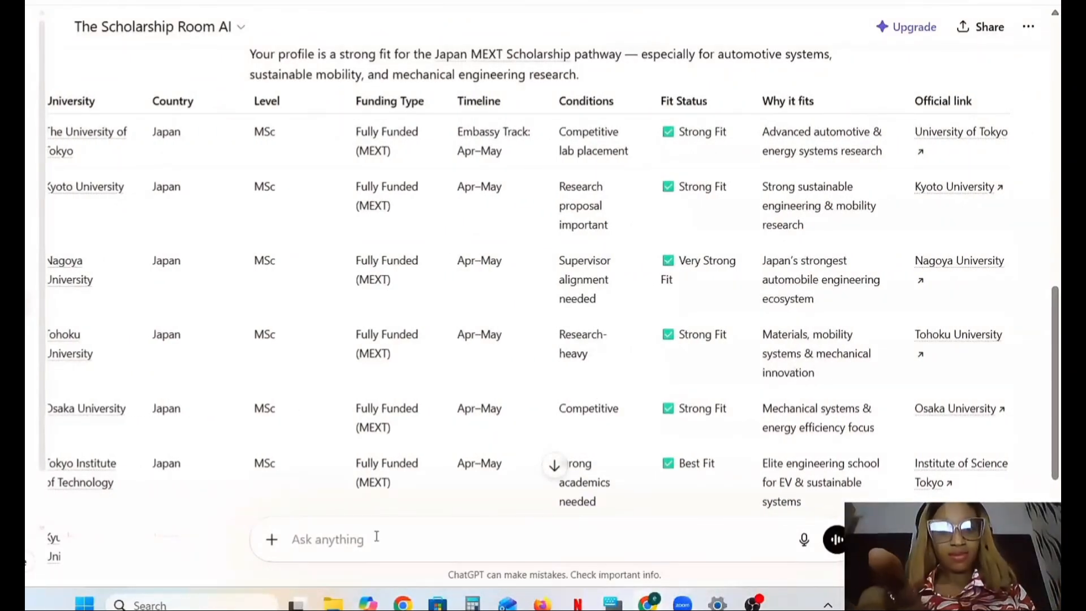
{"action": "type", "text": "telll "}
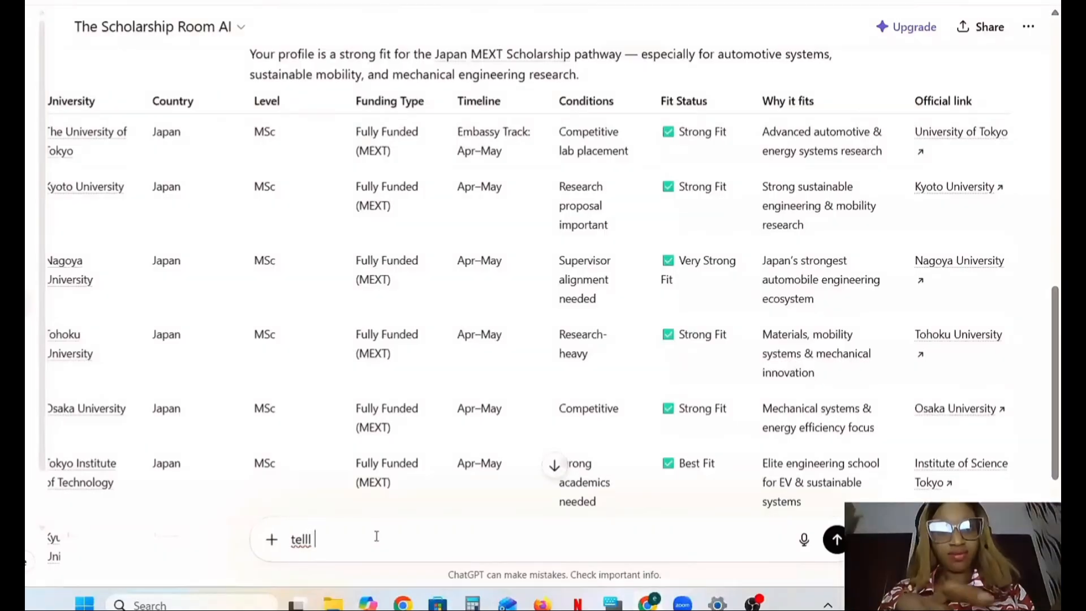
{"action": "type", "text": "me the masters pr"}
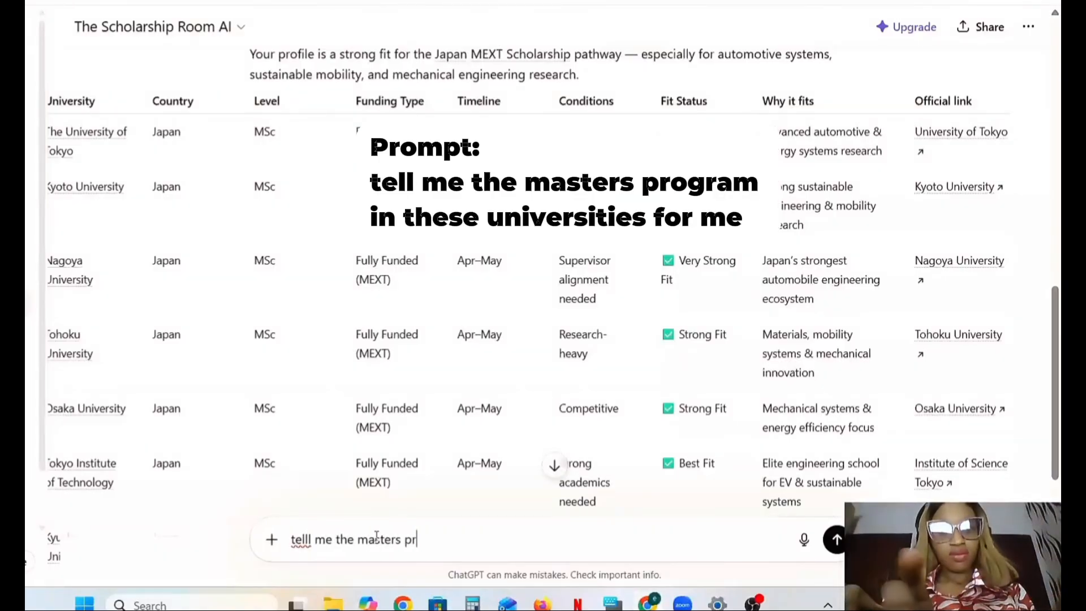
{"action": "type", "text": "gram in these un"}
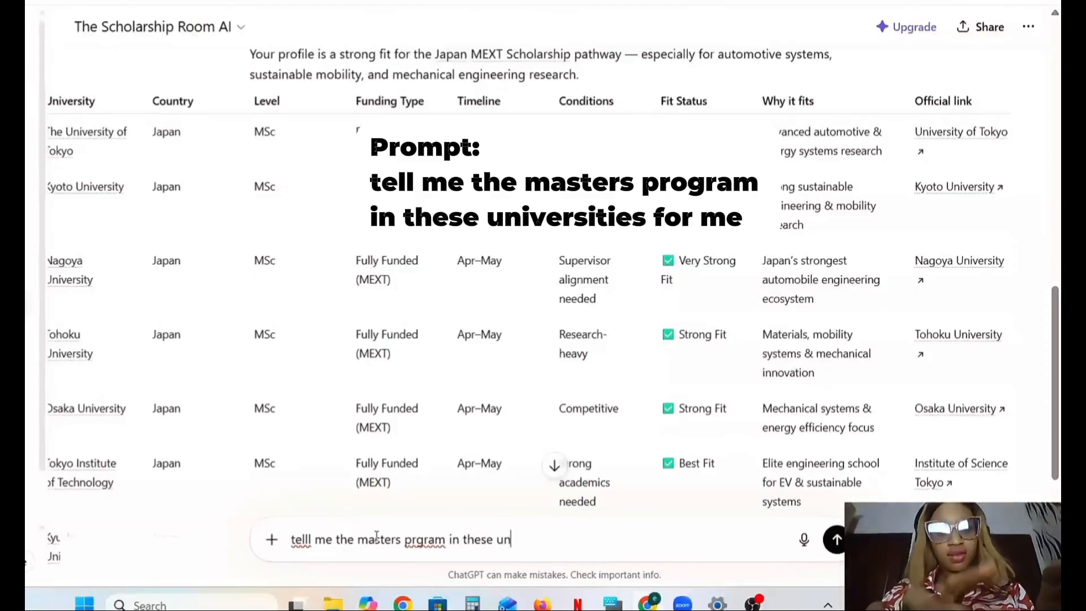
{"action": "type", "text": "is fr me"}
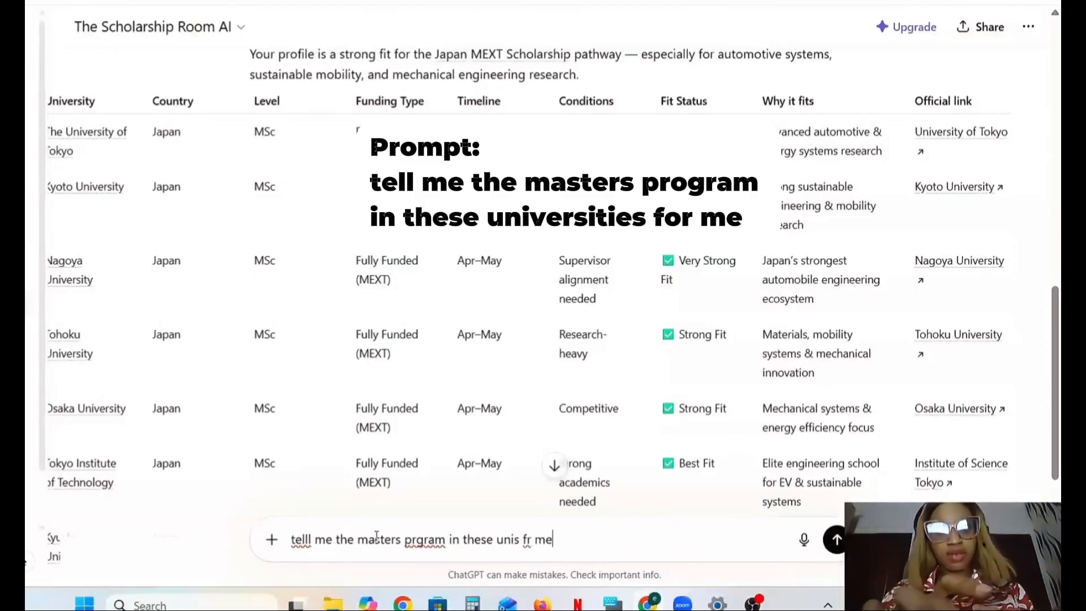
{"action": "left_click", "coordinate": [836, 539]}
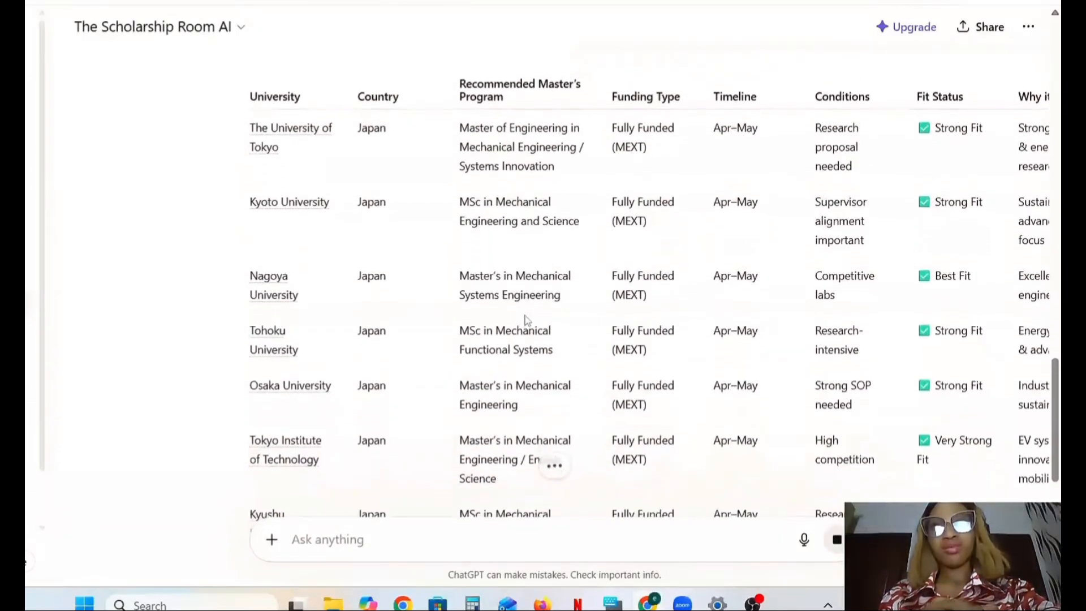
Step: Read the new table's recommended master's program, funding type, timeline, conditions, fit status and reasons for each university down to Hokkaido University
{"action": "scroll", "coordinate": [526, 320], "scroll_direction": "up", "scroll_amount": 3}
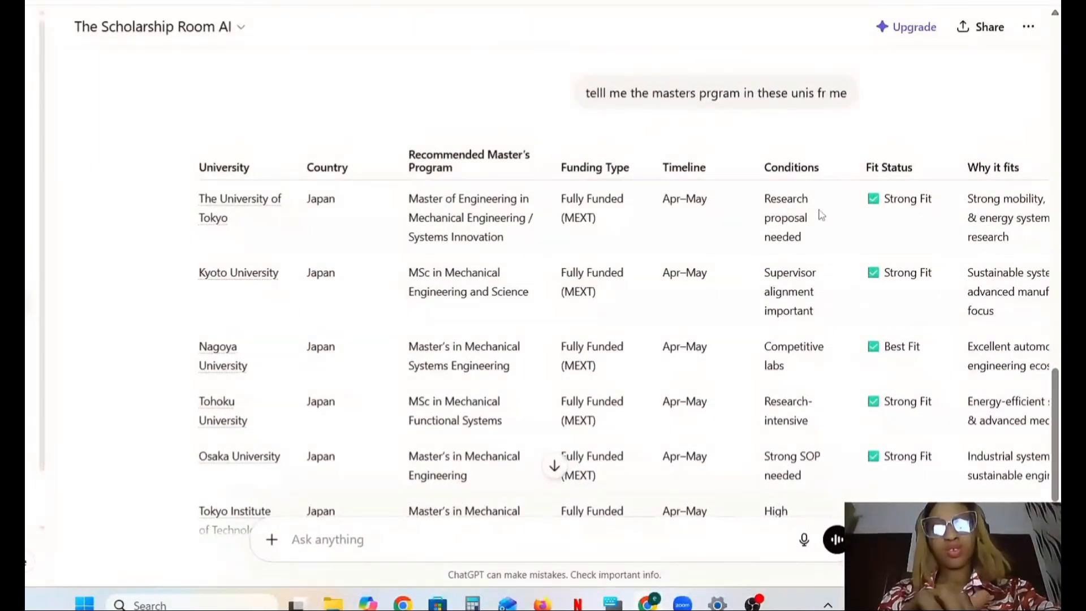
{"action": "scroll", "coordinate": [626, 242], "scroll_direction": "right", "scroll_amount": 3}
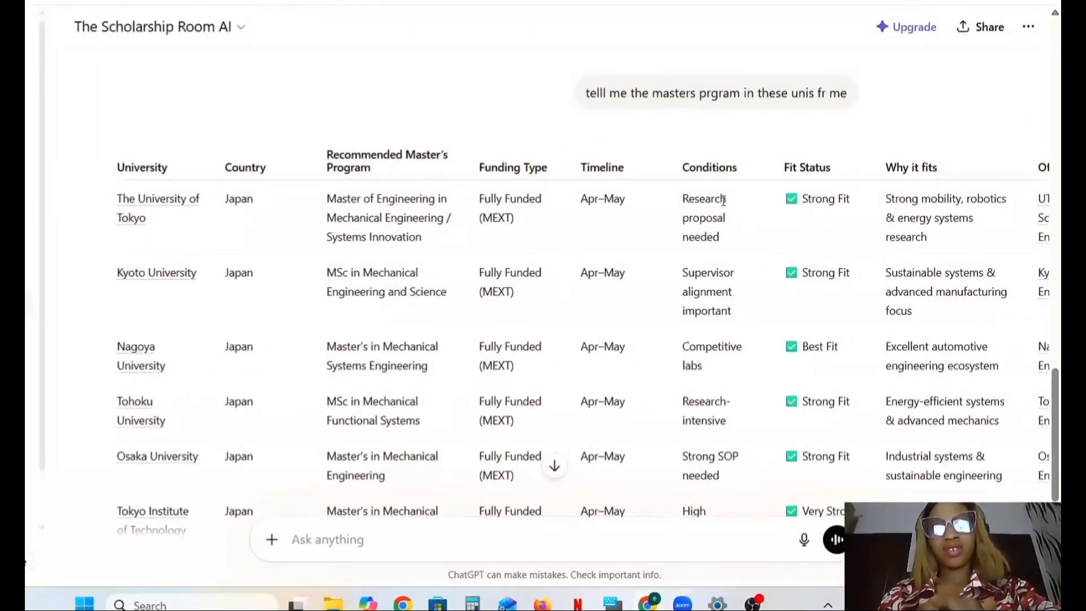
{"action": "scroll", "coordinate": [706, 251], "scroll_direction": "down", "scroll_amount": 1}
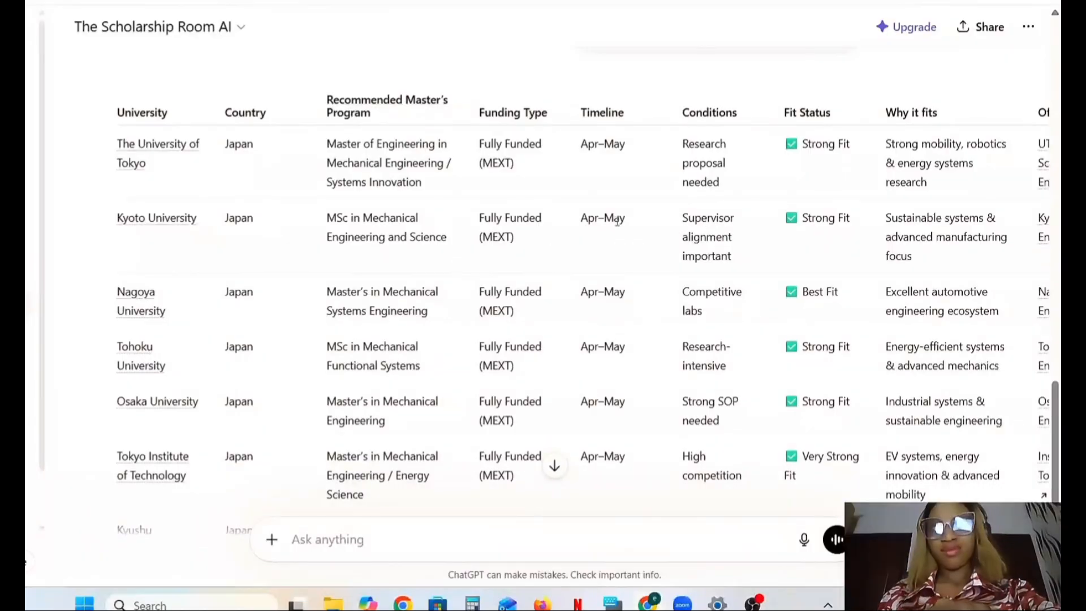
{"action": "scroll", "coordinate": [687, 348], "scroll_direction": "down", "scroll_amount": 4}
{"action": "scroll", "coordinate": [685, 351], "scroll_direction": "up", "scroll_amount": 2}
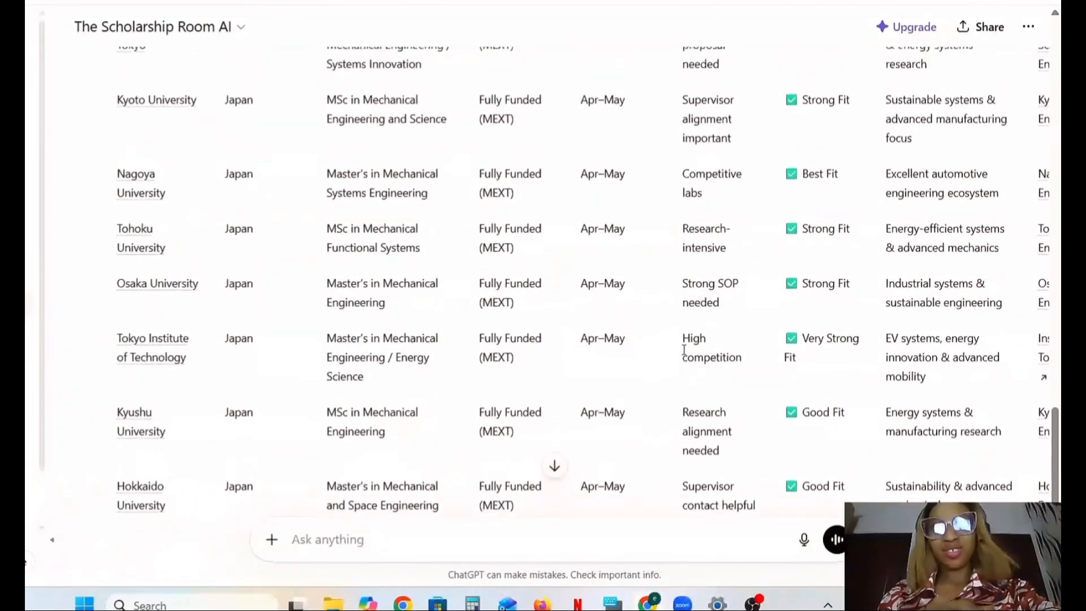